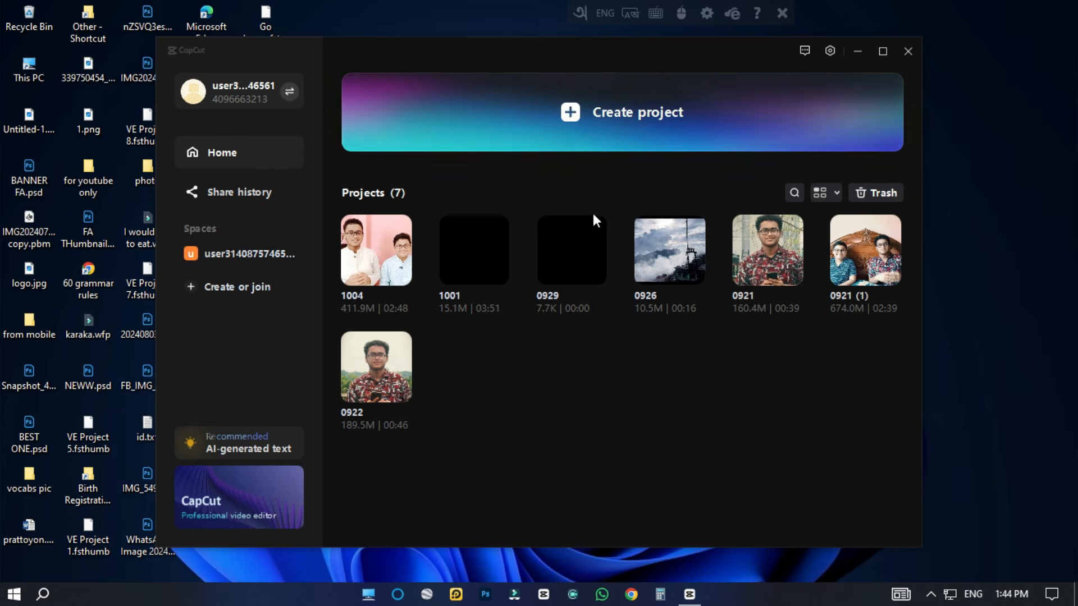
Import the video VID20240818132835.mp4 into a new project and place it at the start of the timeline.
click(607, 108)
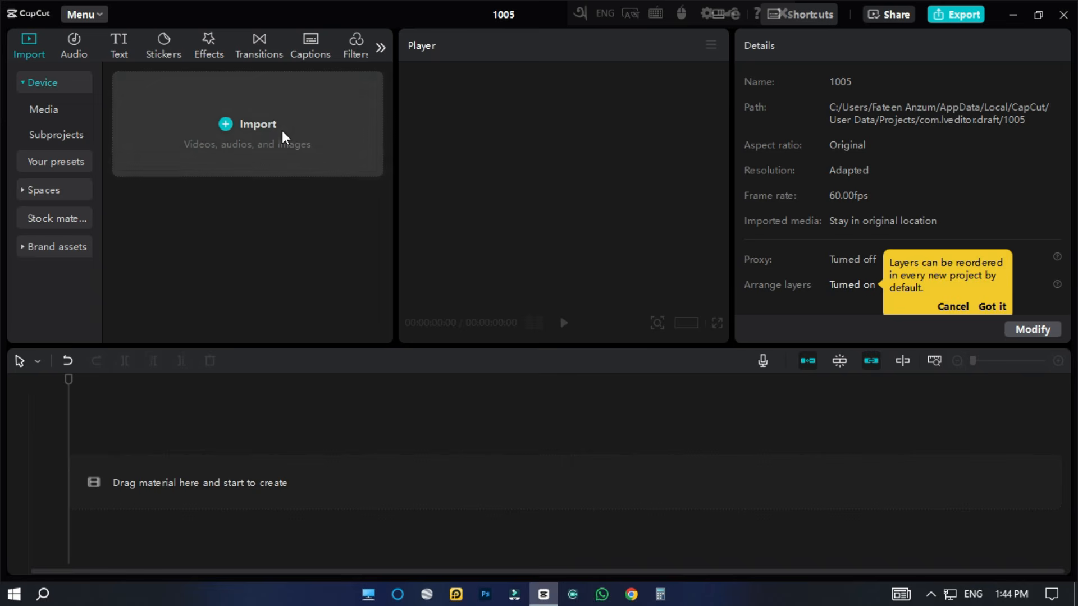
click(261, 137)
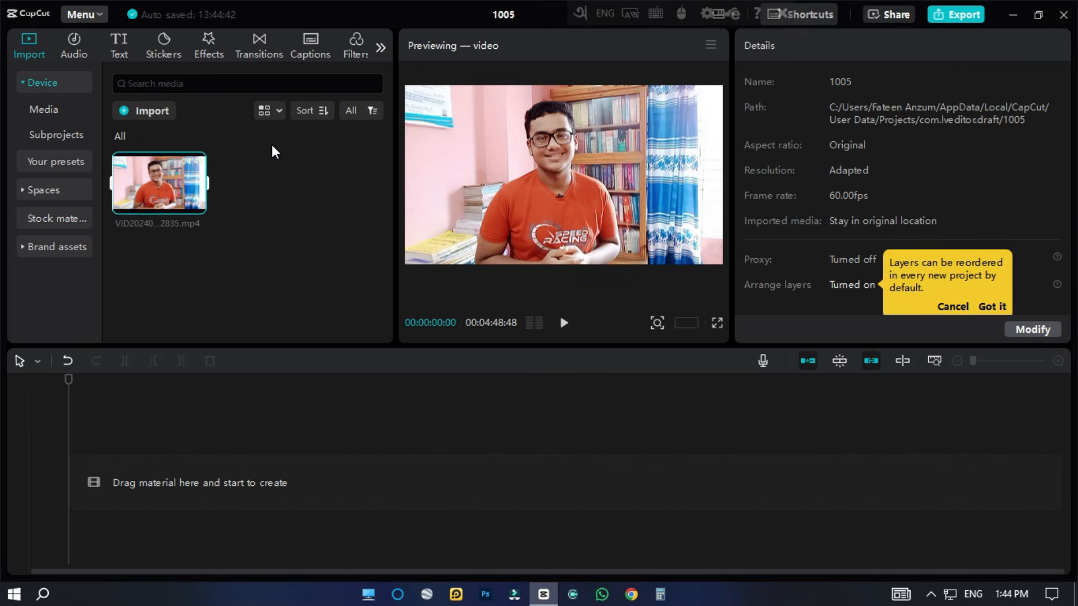
mouse_move(154, 191)
drag(147, 190, 133, 482)
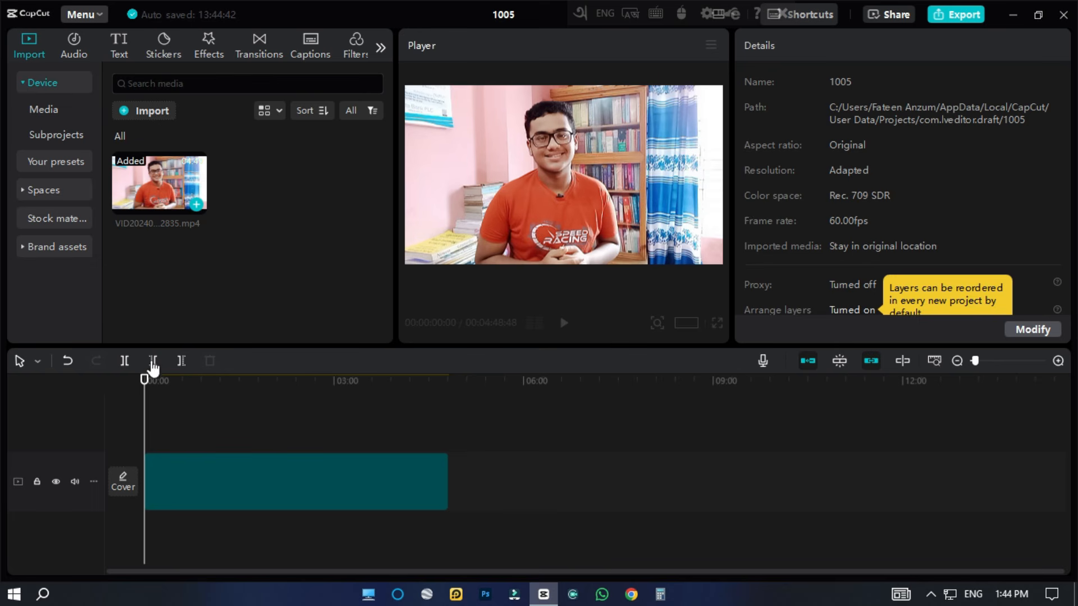
Try adding further copies of the video clip after the first one and undo the additions.
drag(159, 193, 770, 474)
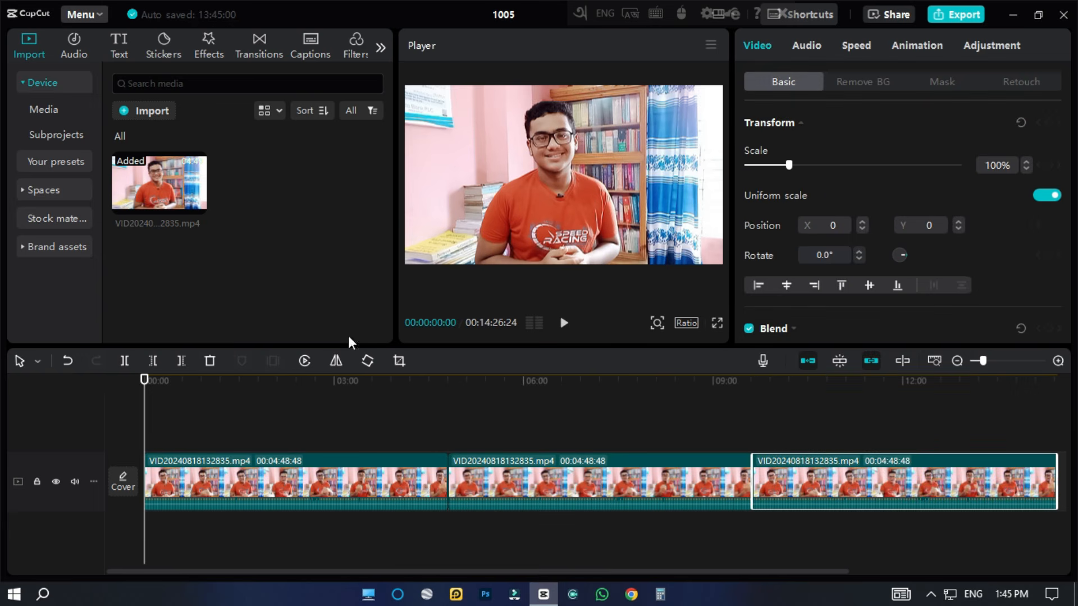
click(68, 359)
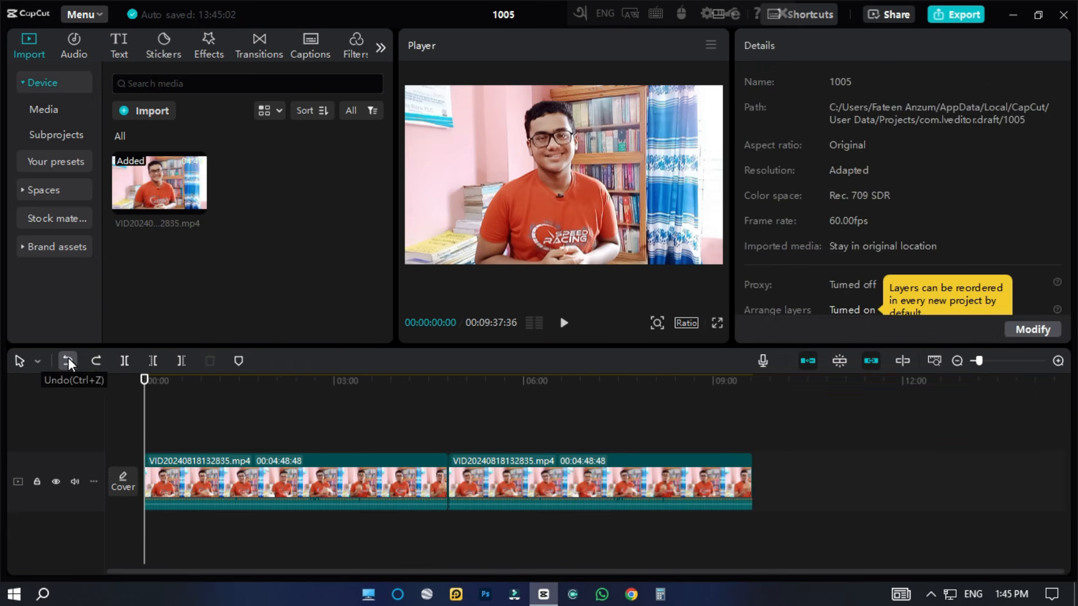
click(65, 359)
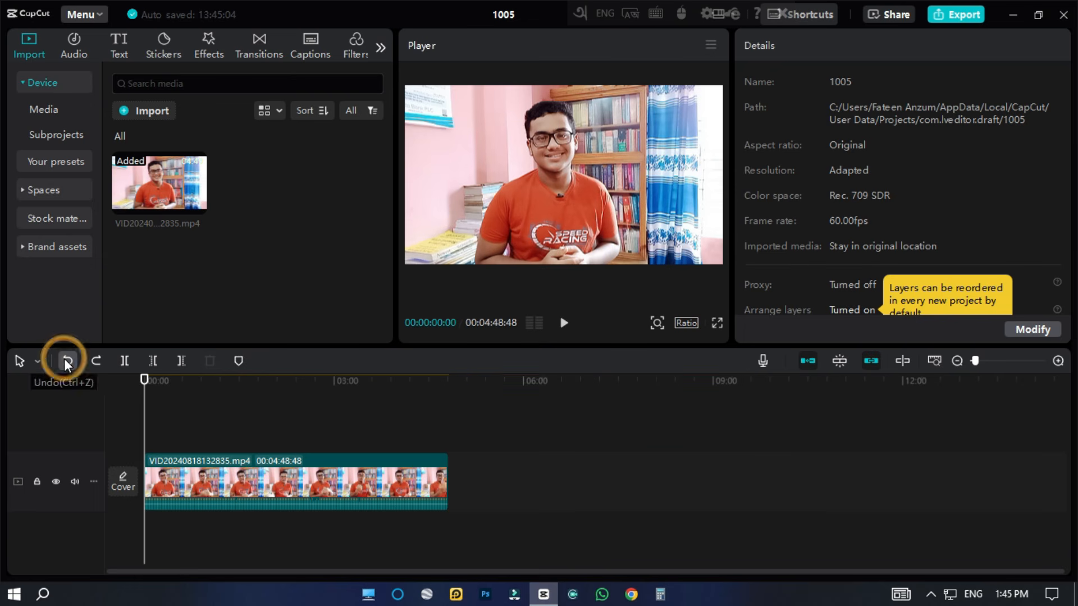
Try raising the timeline clip's volume to 20.0 dB and undo the change.
click(355, 500)
drag(348, 505, 364, 412)
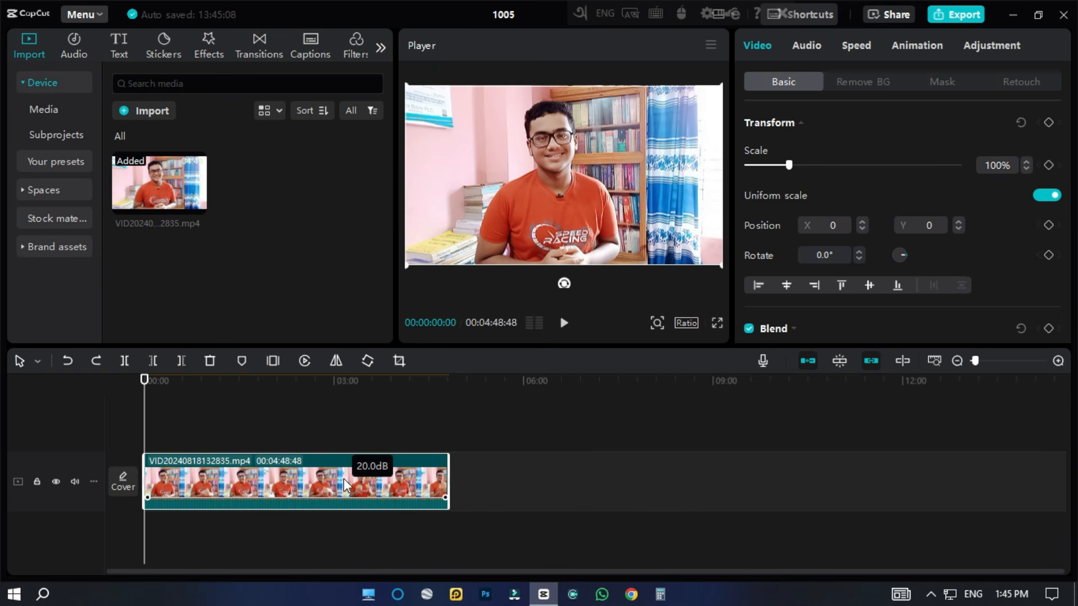
click(68, 360)
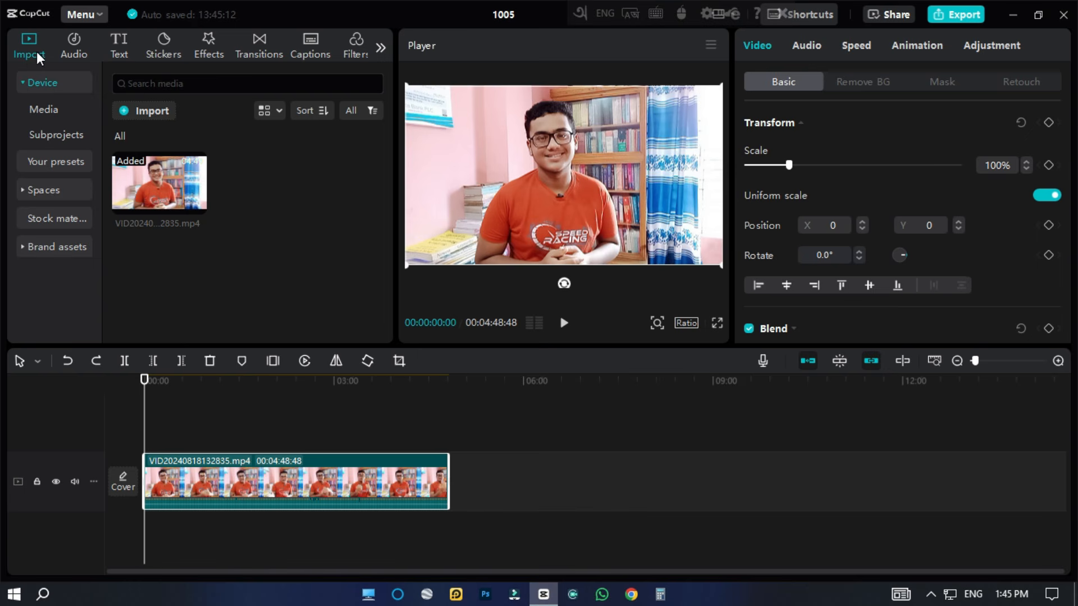
Generate auto captions for the clip with English as the spoken language.
click(314, 45)
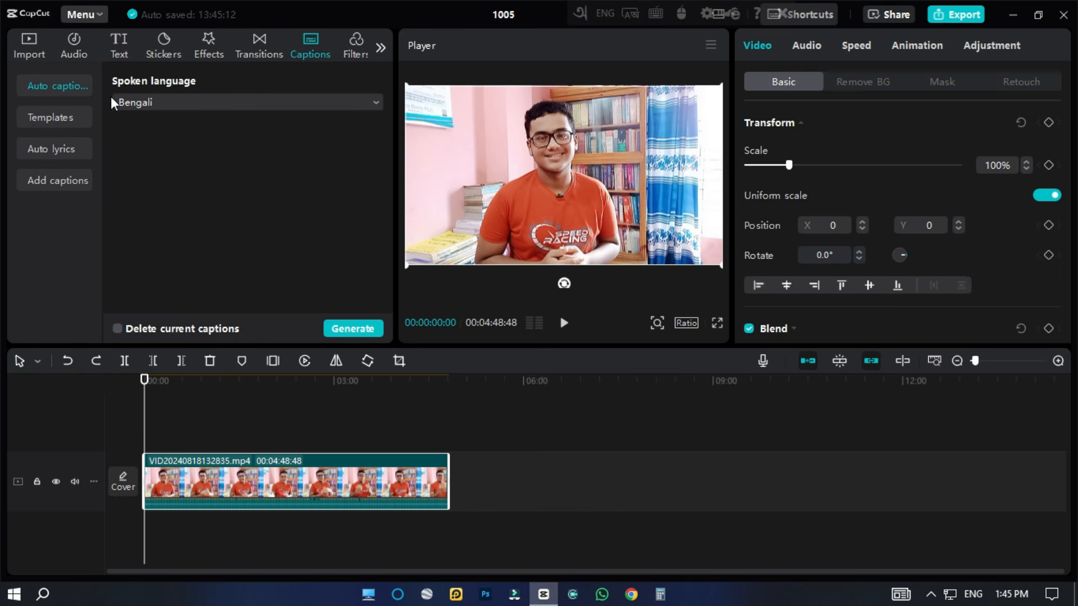
click(221, 102)
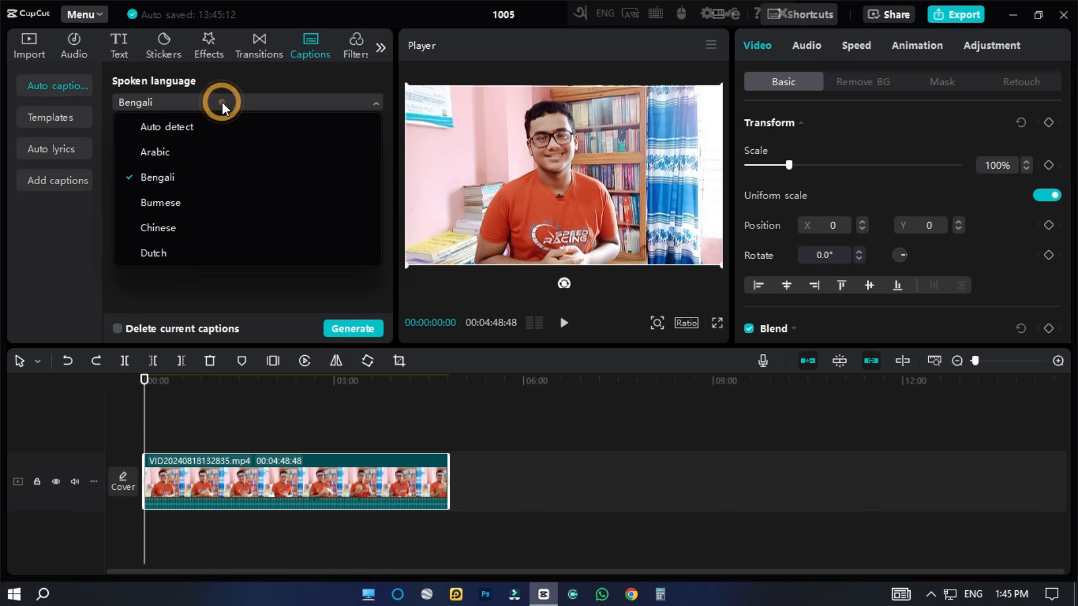
scroll(194, 180, down, 3)
click(147, 165)
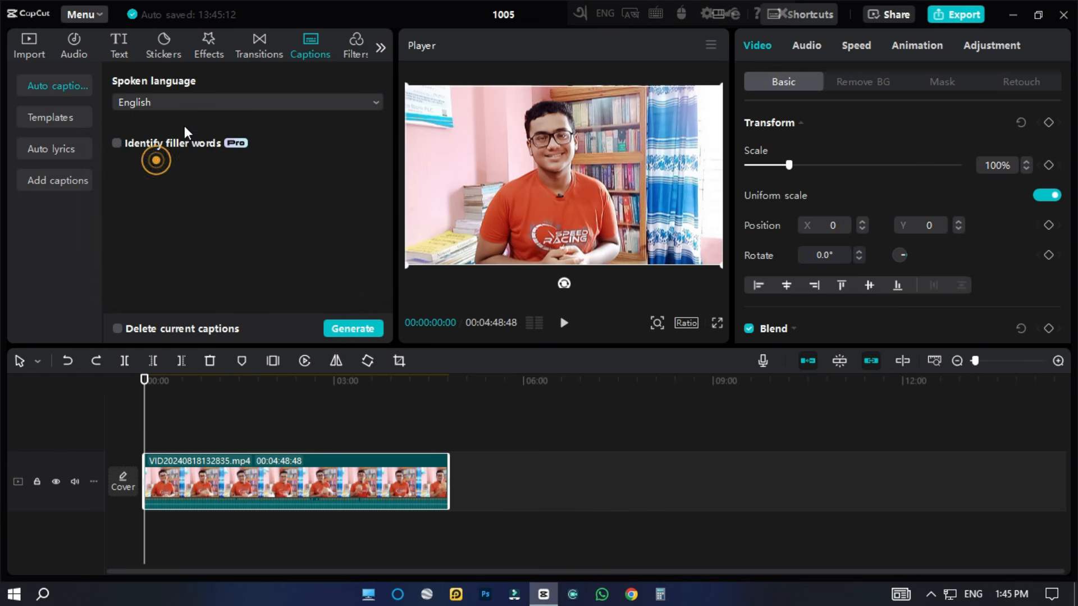
click(193, 102)
scroll(211, 211, down, 2)
scroll(200, 196, down, 4)
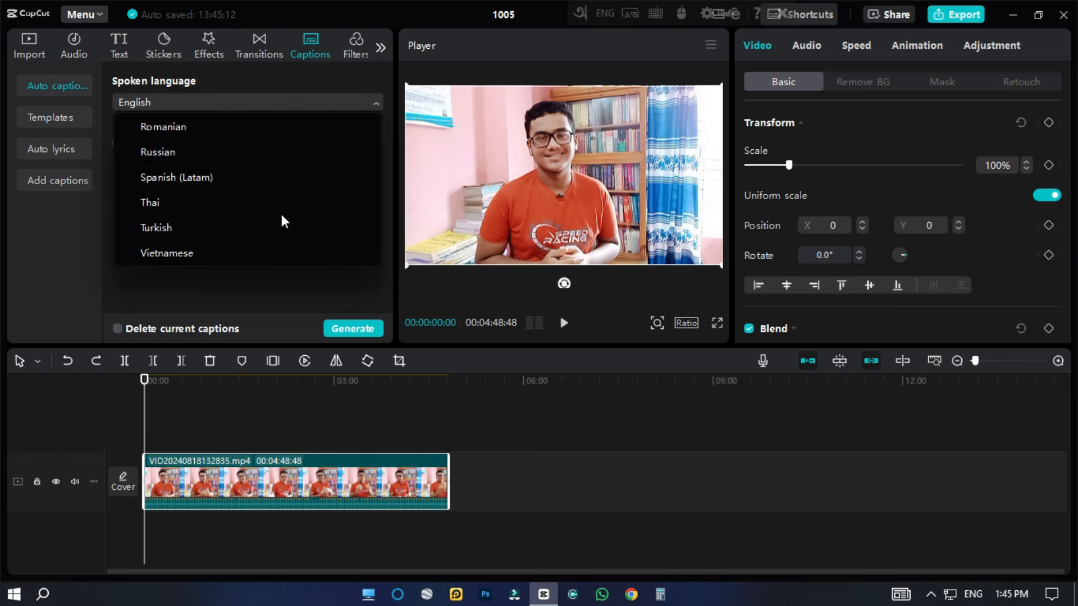
click(225, 275)
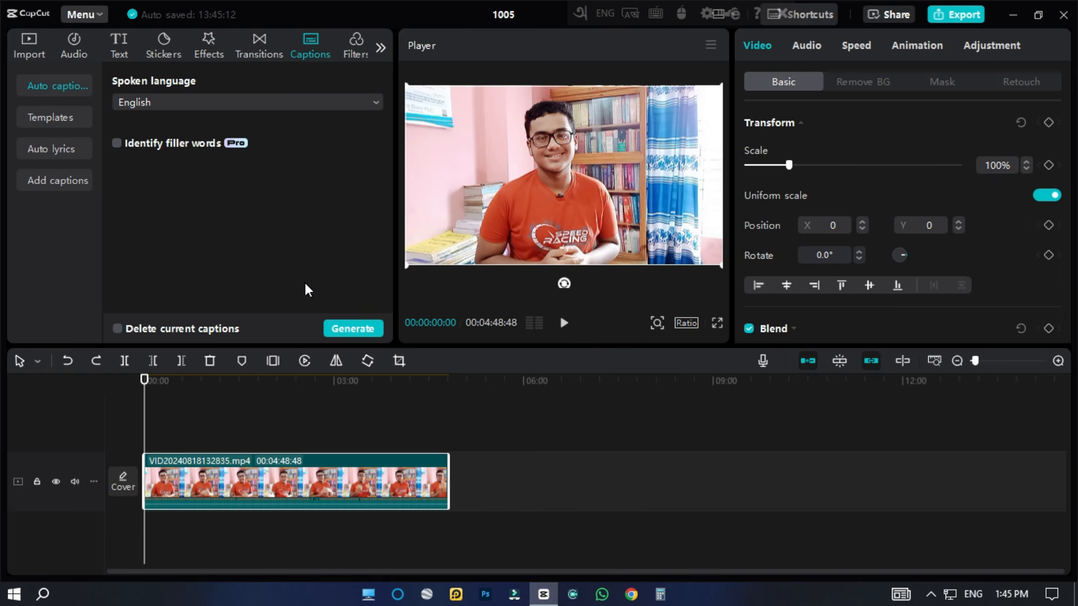
click(349, 329)
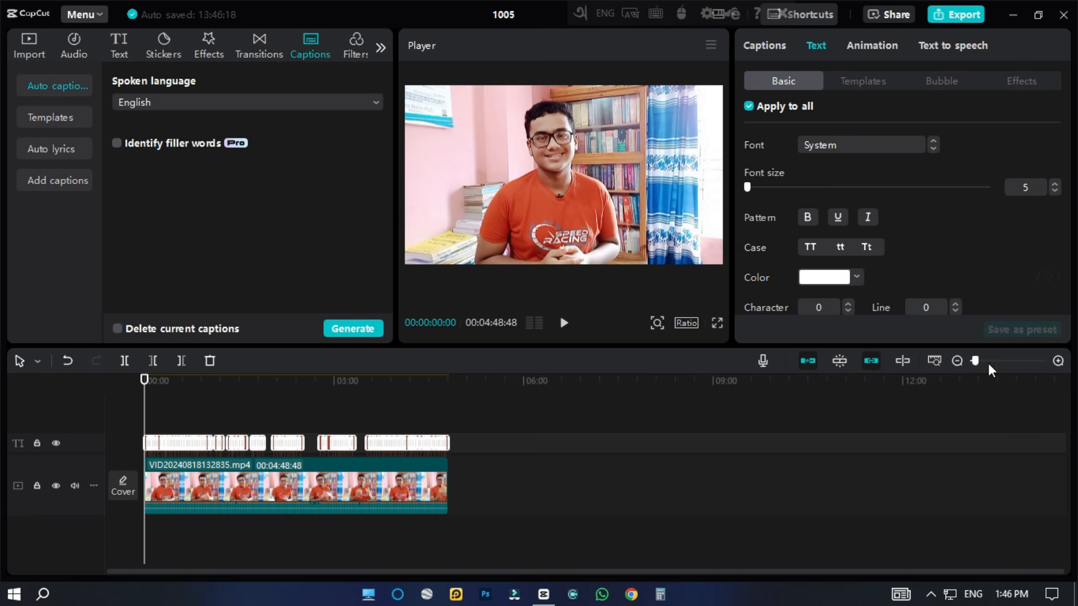
Switch the spoken language for auto captions to Bengali.
drag(972, 361, 998, 349)
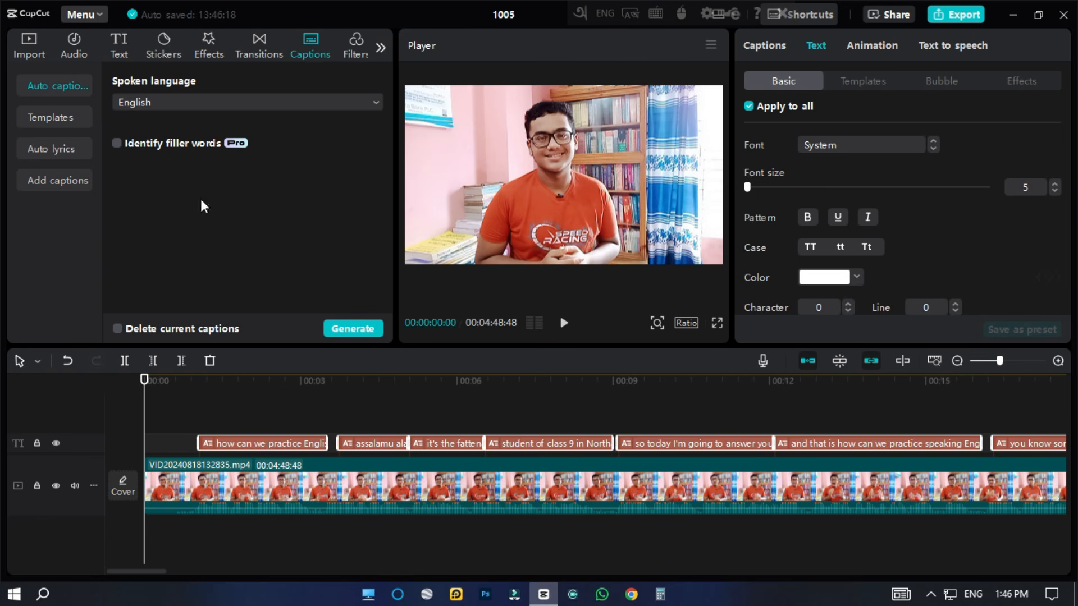
click(176, 104)
scroll(160, 212, up, 5)
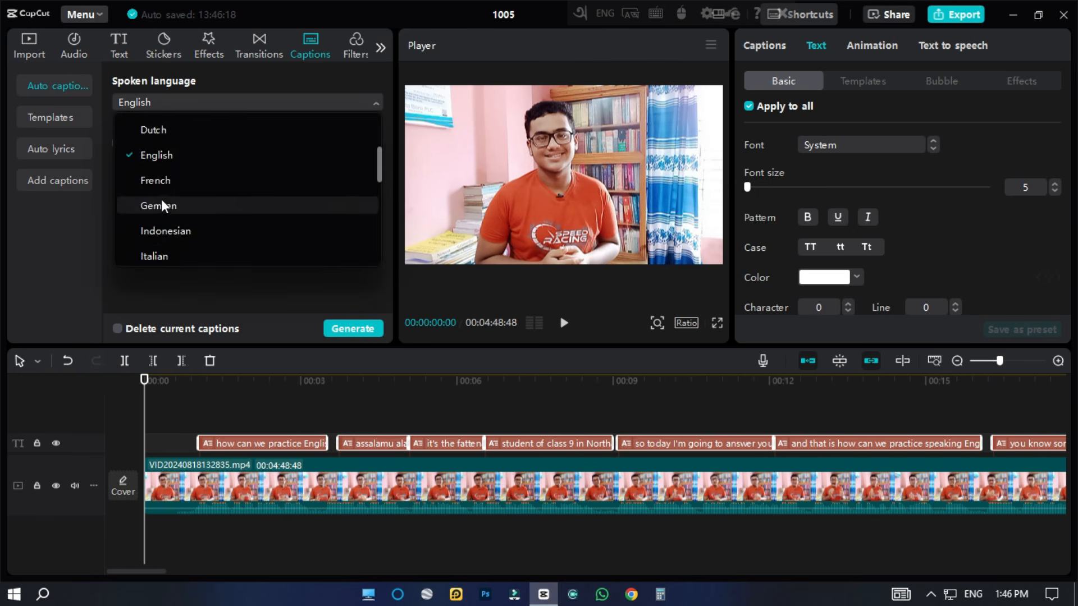
click(147, 177)
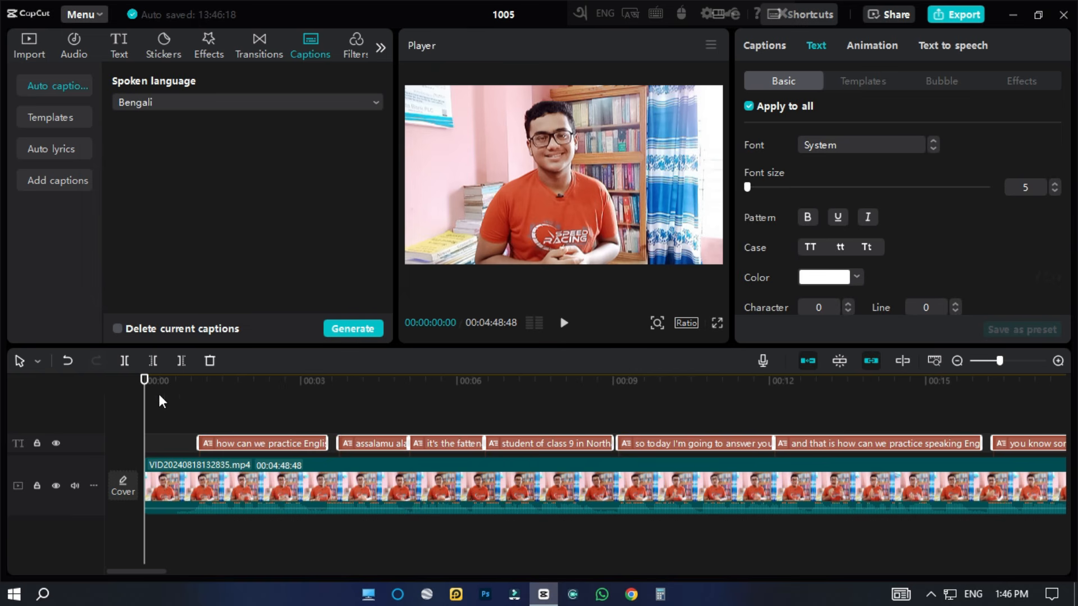
Play the opening seconds of the video to check the generated captions in the preview.
drag(144, 381, 167, 382)
key(space)
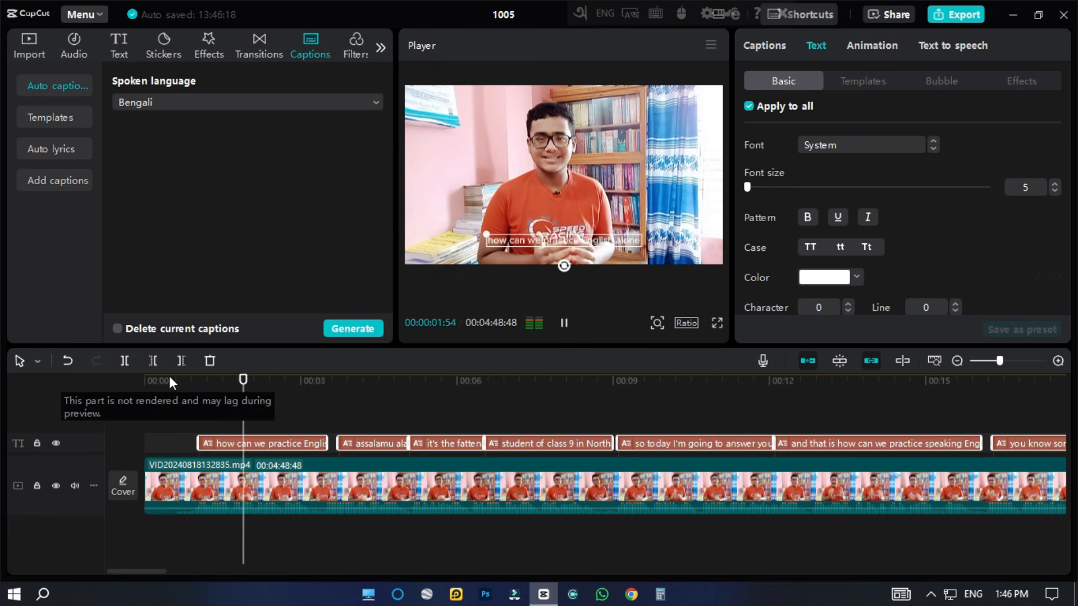
key(space)
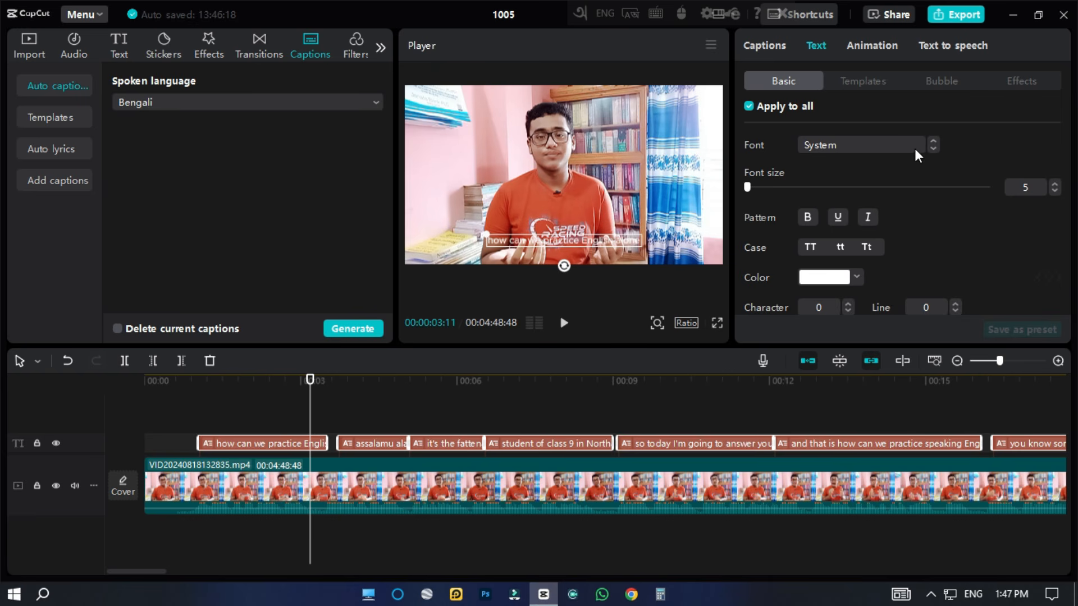
Set the font of all captions to Comic Sans MS, using the first caption.
click(281, 443)
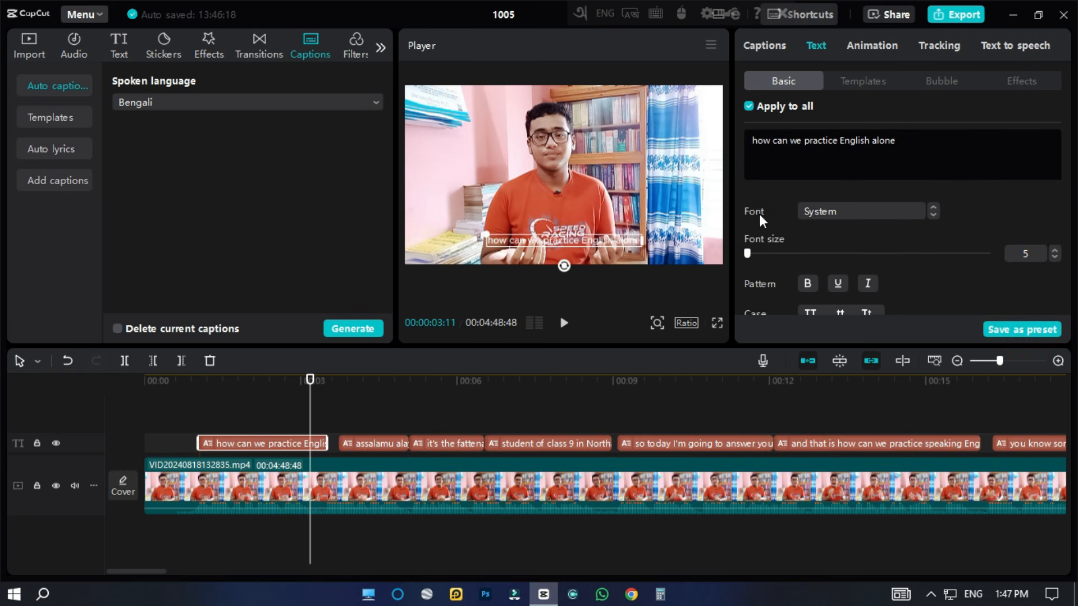
click(825, 211)
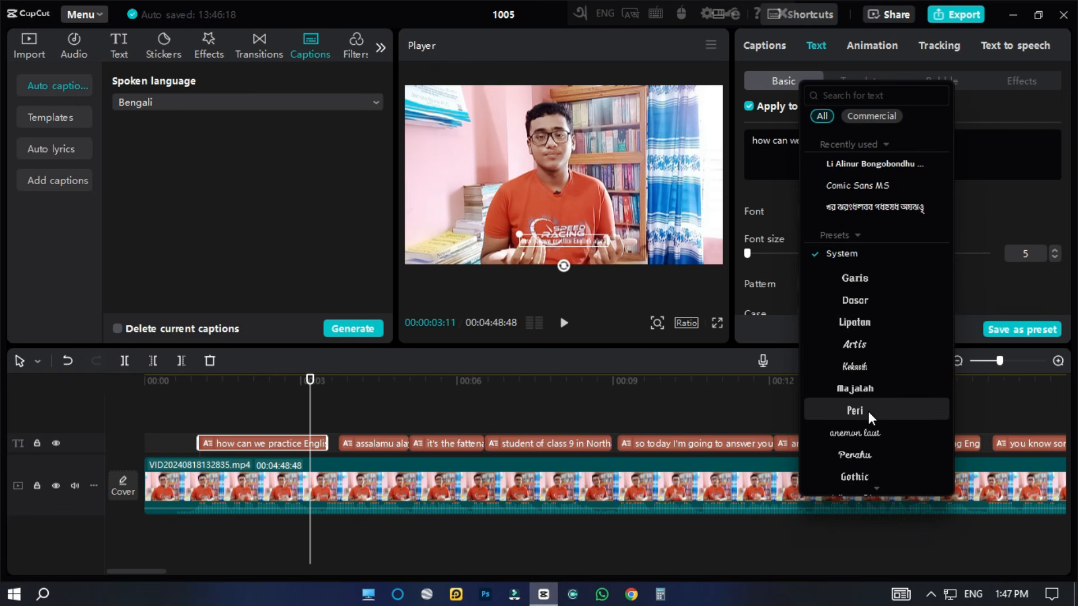
click(885, 187)
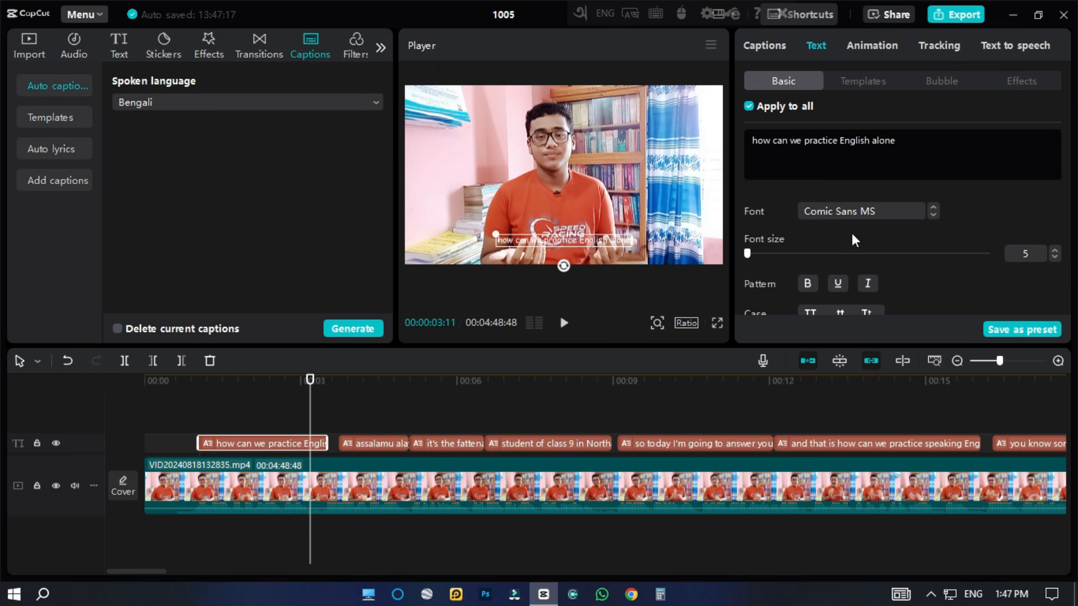
Try bold, italic and underline formatting on the captions and turn all three off again.
scroll(836, 235, down, 1)
click(813, 227)
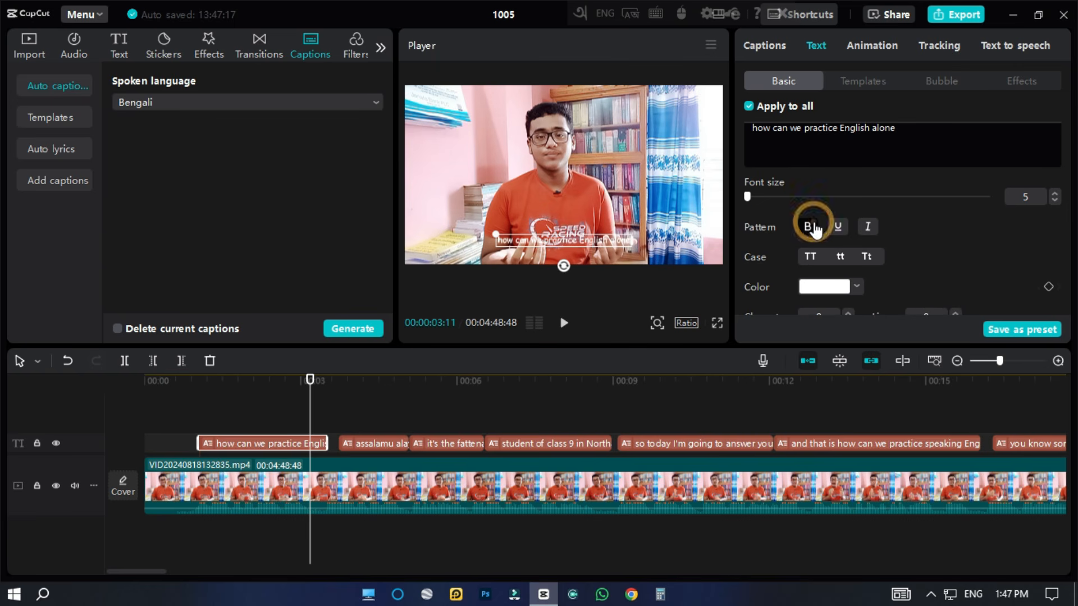
click(868, 227)
click(838, 222)
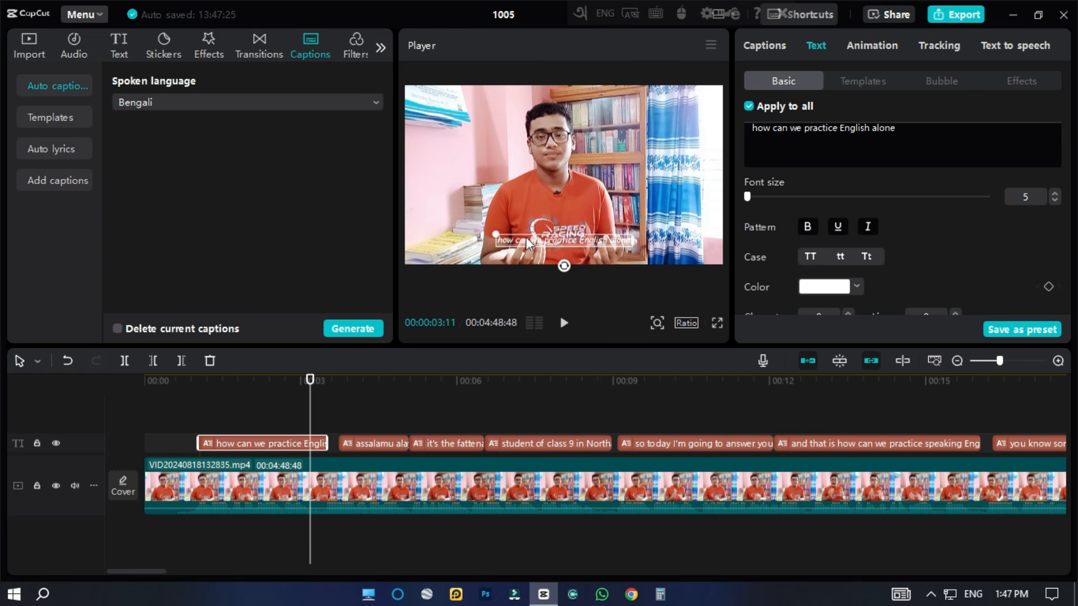
click(837, 226)
click(868, 227)
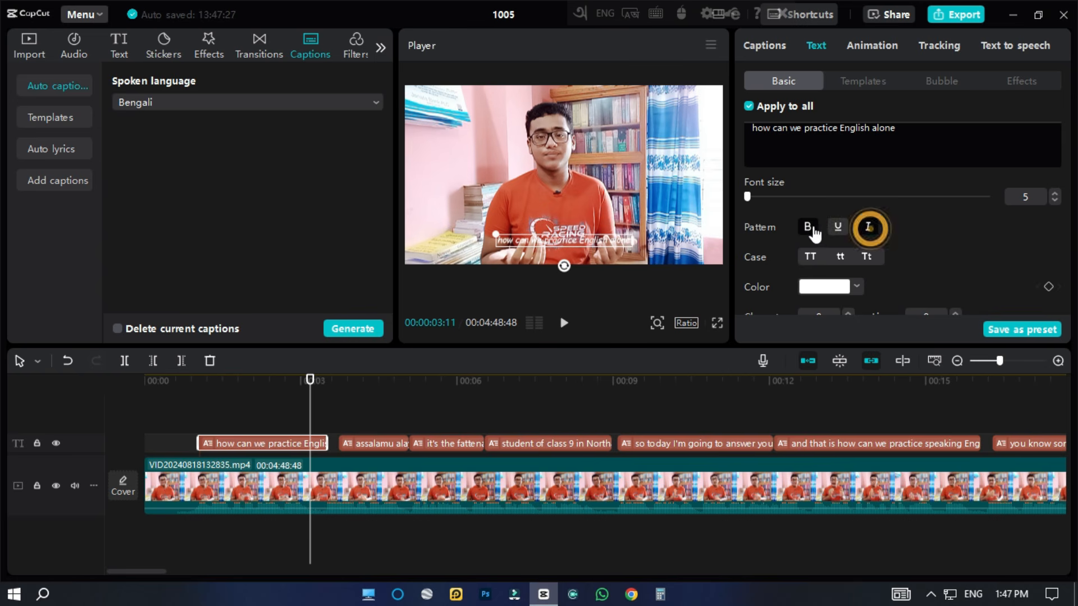
click(808, 227)
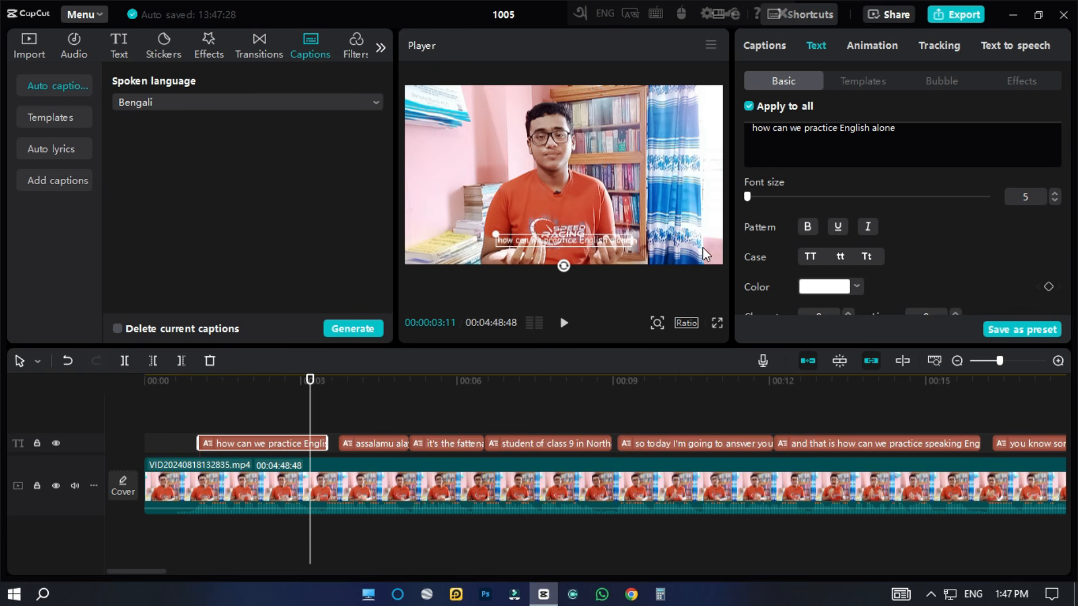
Convert all captions to uppercase and set their text color to bright green 62FF1A.
click(814, 260)
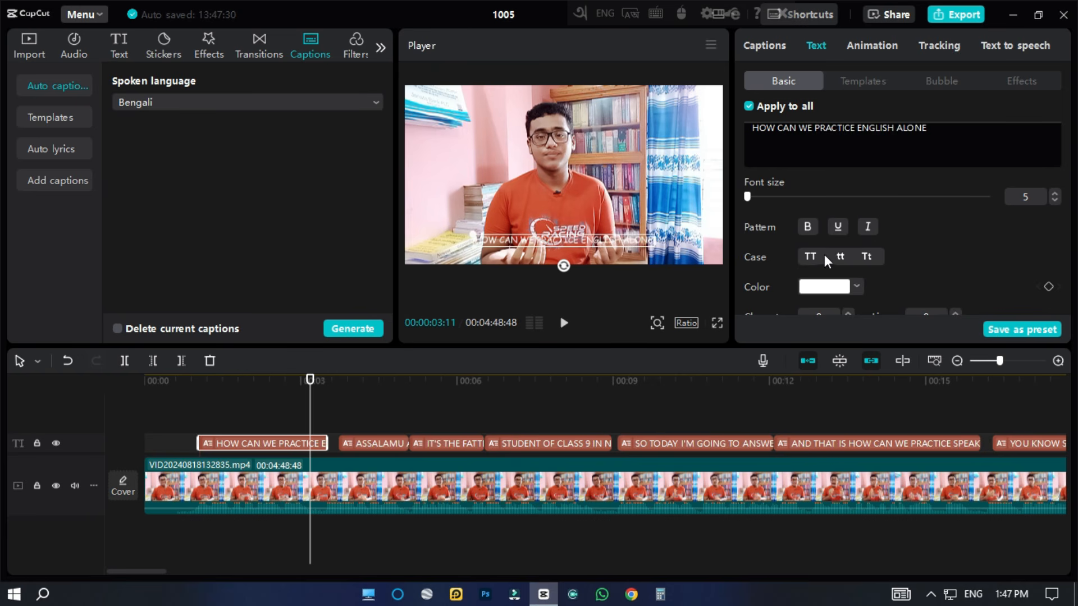
scroll(921, 230, down, 3)
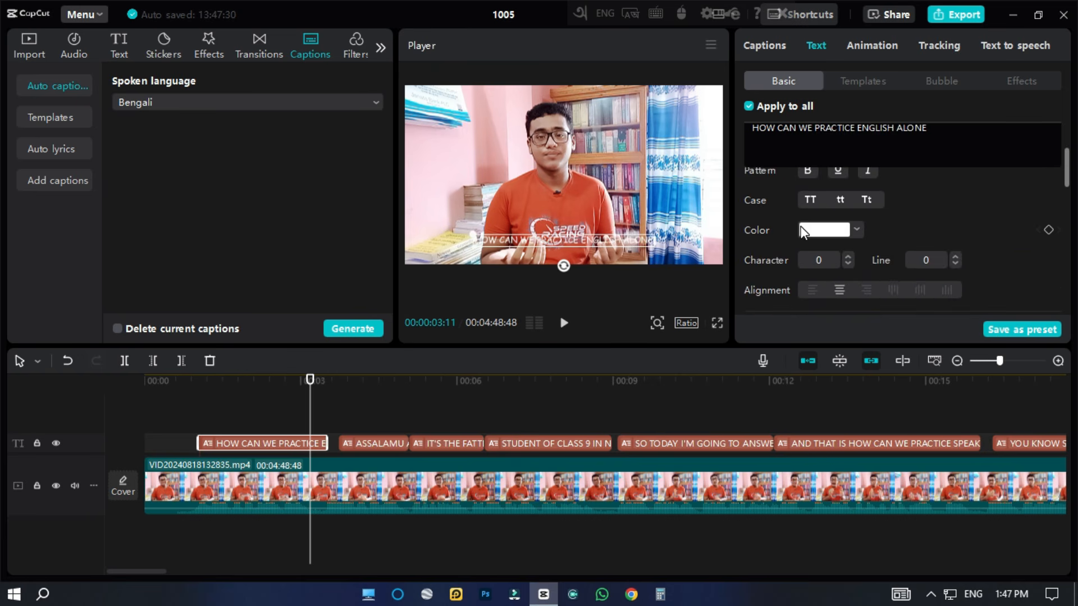
click(804, 229)
drag(778, 320, 926, 258)
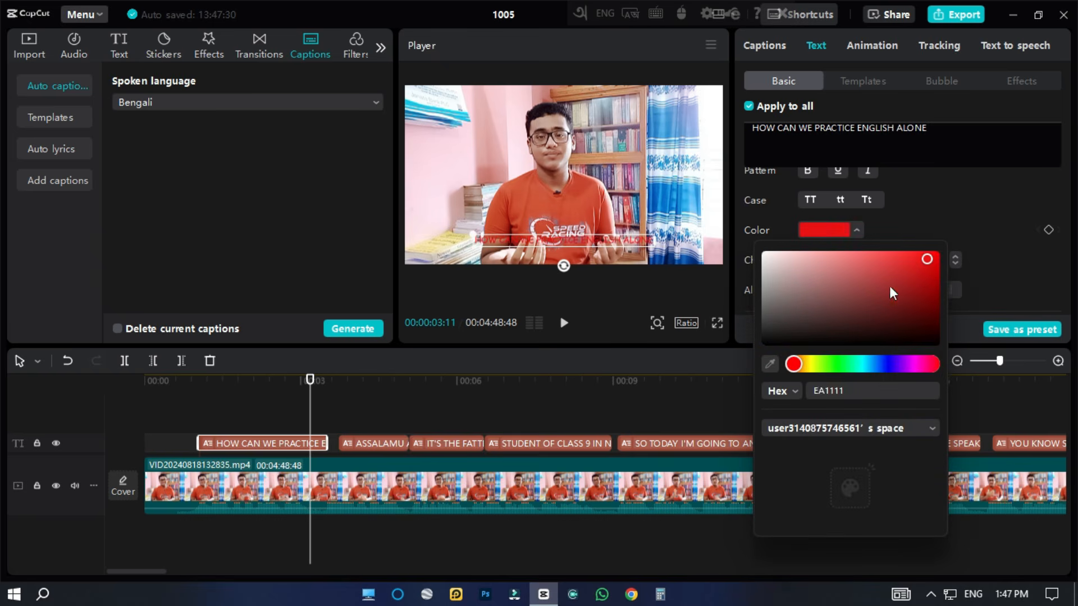
click(837, 364)
drag(850, 326, 853, 252)
click(888, 267)
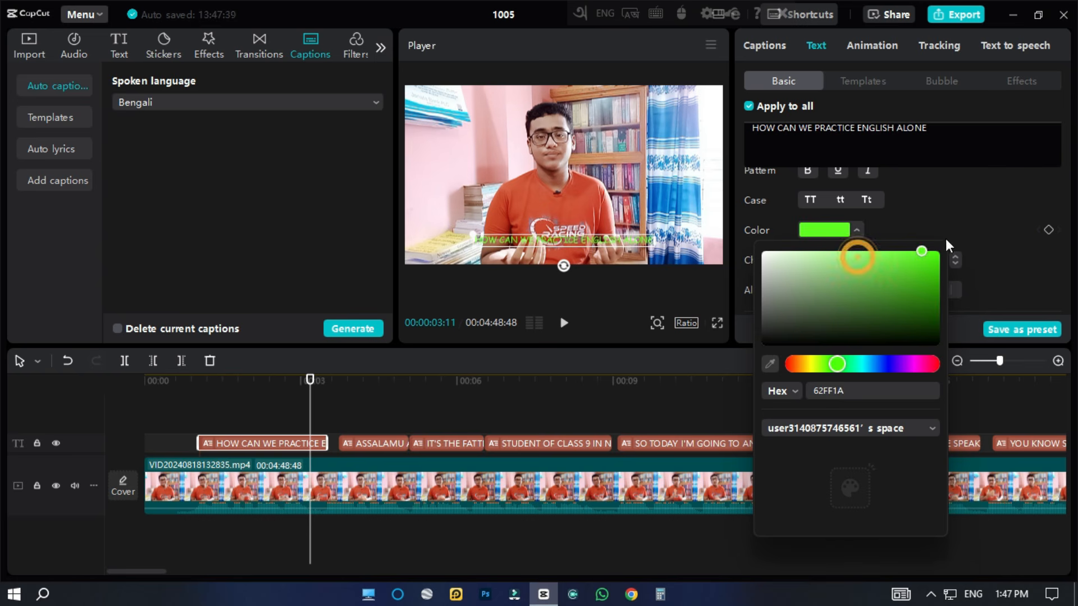
click(976, 221)
Try out several preset styles on the captions, including outlined text and text on coloured backgrounds.
scroll(854, 225, down, 1)
scroll(837, 225, down, 3)
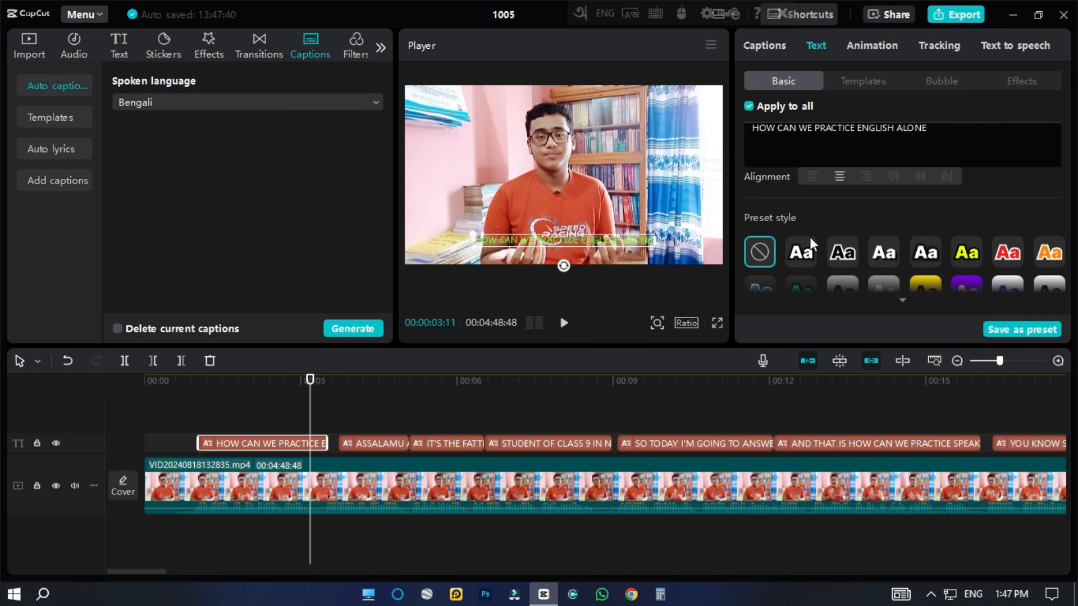
click(801, 257)
click(844, 253)
click(965, 252)
click(1008, 249)
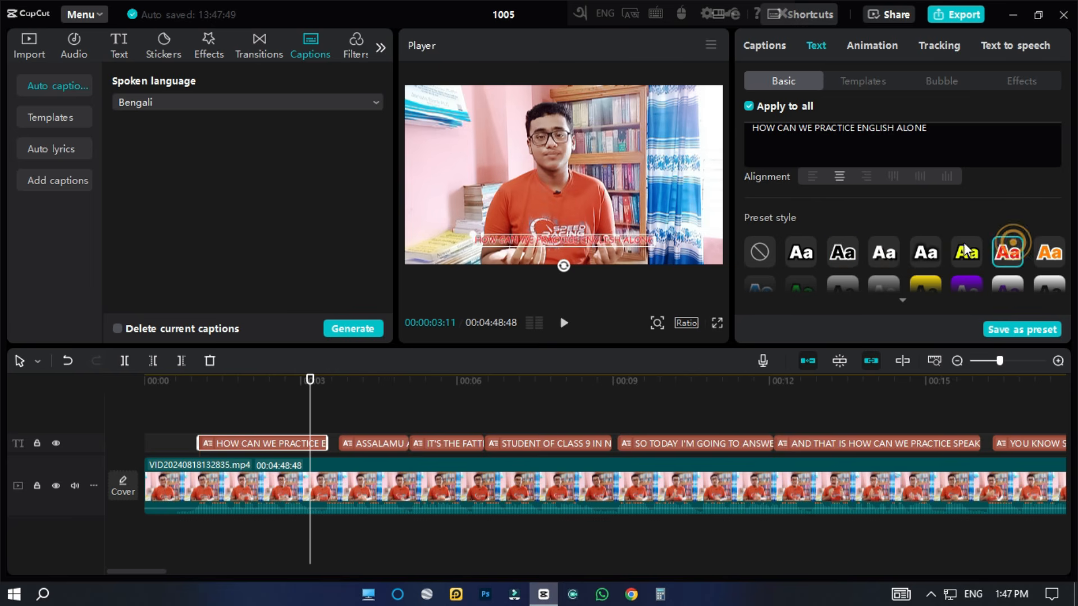
scroll(965, 250, down, 1)
click(884, 235)
click(925, 234)
click(979, 236)
click(1010, 239)
click(1049, 236)
scroll(959, 230, down, 1)
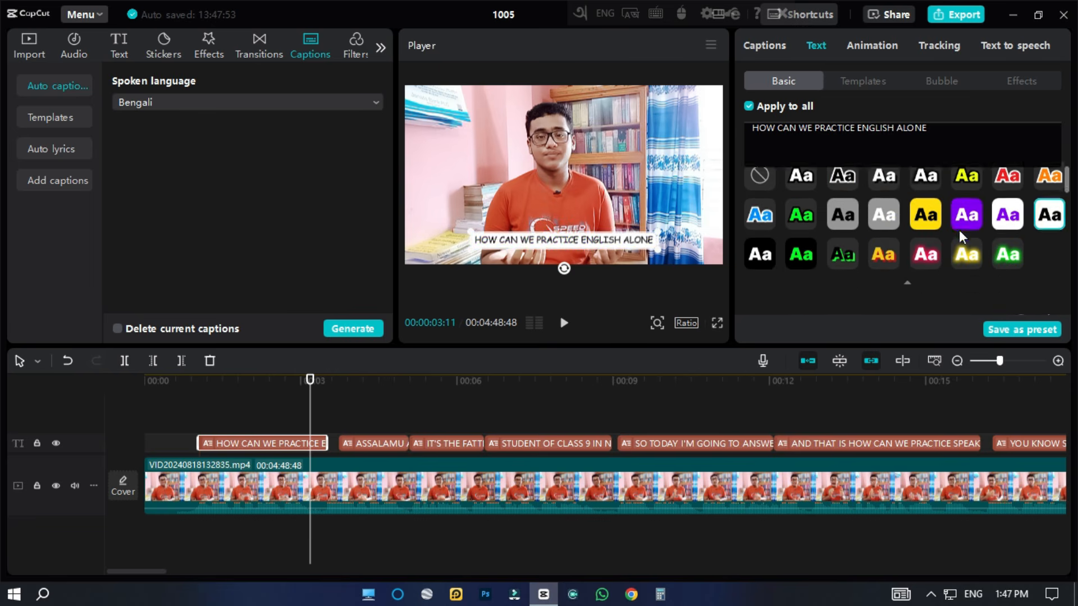
Apply the preset style with purple text on a white background to all captions and scale them to 152%.
click(1007, 214)
scroll(964, 241, down, 2)
scroll(786, 247, down, 2)
drag(789, 247, 809, 257)
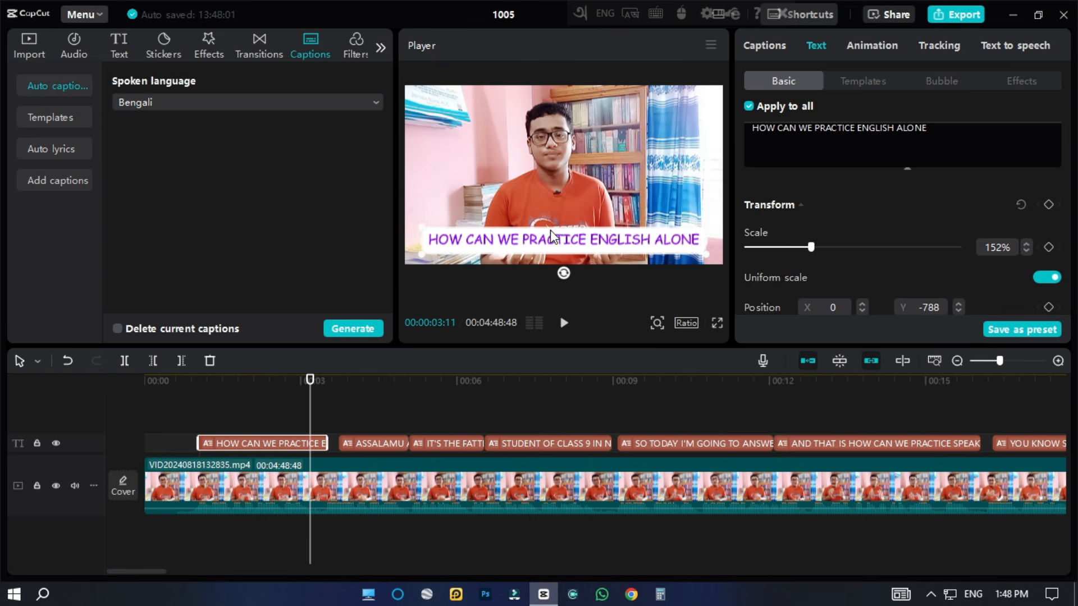
scroll(858, 237, down, 1)
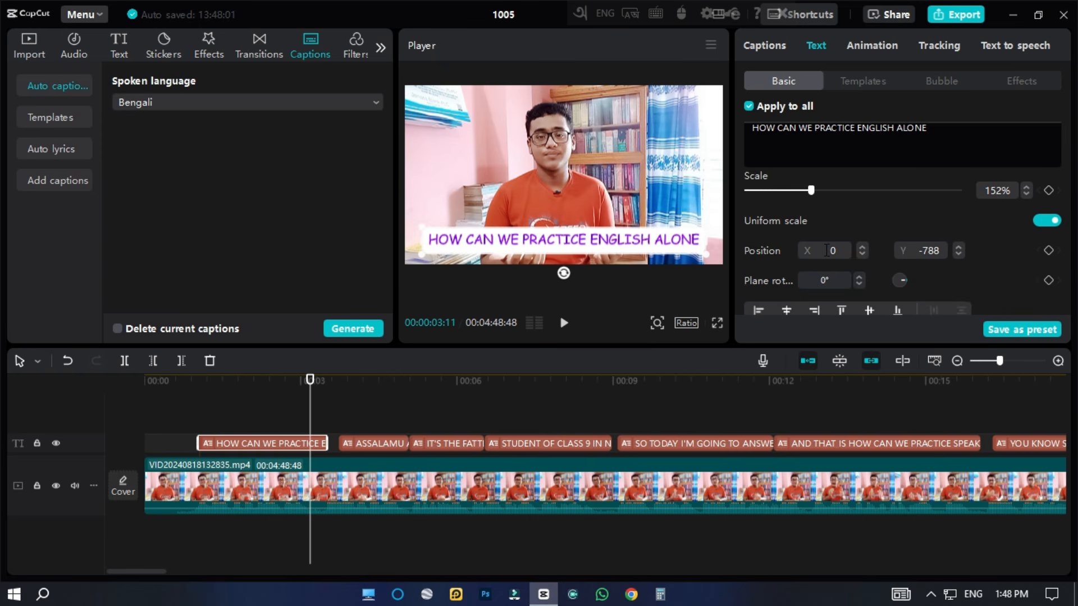
Move the captions to X 113, Y -807, then try fine position and rotation changes and undo them.
mouse_move(484, 230)
mouse_down()
mouse_move(513, 234)
mouse_move(459, 230)
mouse_move(493, 231)
mouse_up()
click(861, 253)
click(862, 254)
click(863, 254)
click(863, 254)
mouse_move(899, 280)
mouse_down()
mouse_move(888, 258)
mouse_move(875, 280)
mouse_move(900, 263)
mouse_move(907, 289)
mouse_move(893, 285)
mouse_up()
key(ctrl+z)
key(ctrl+z)
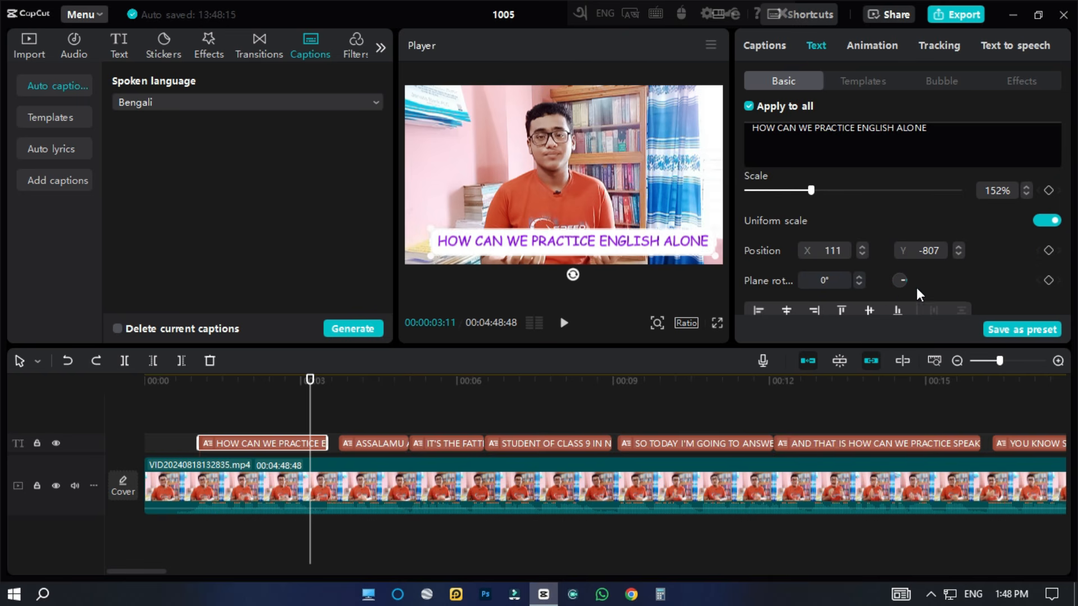
Try changing the captions' blend opacity and return it to 100%.
scroll(863, 254, down, 3)
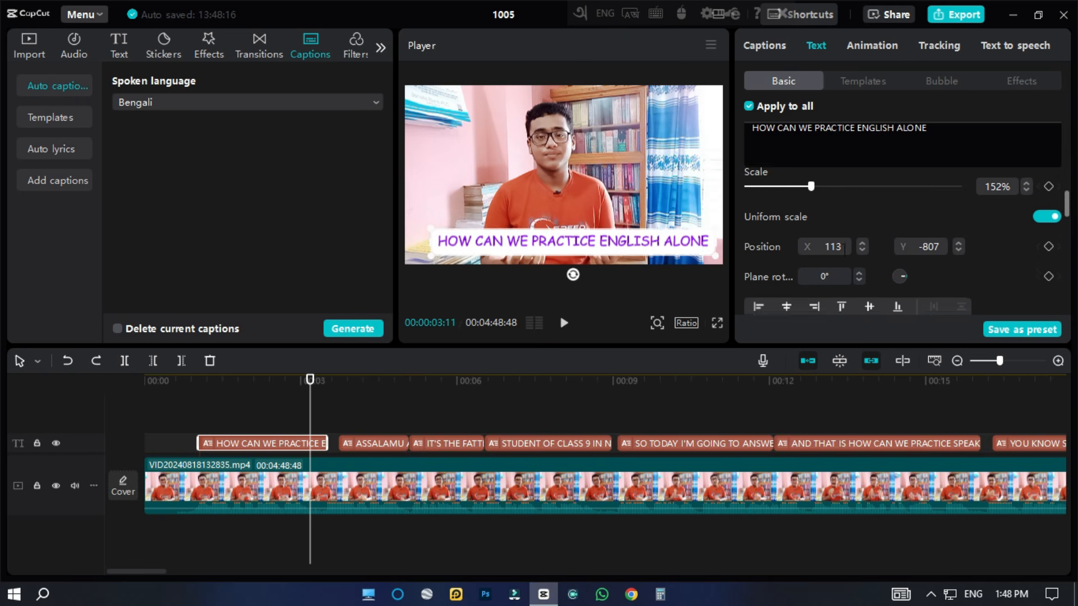
scroll(830, 249, up, 2)
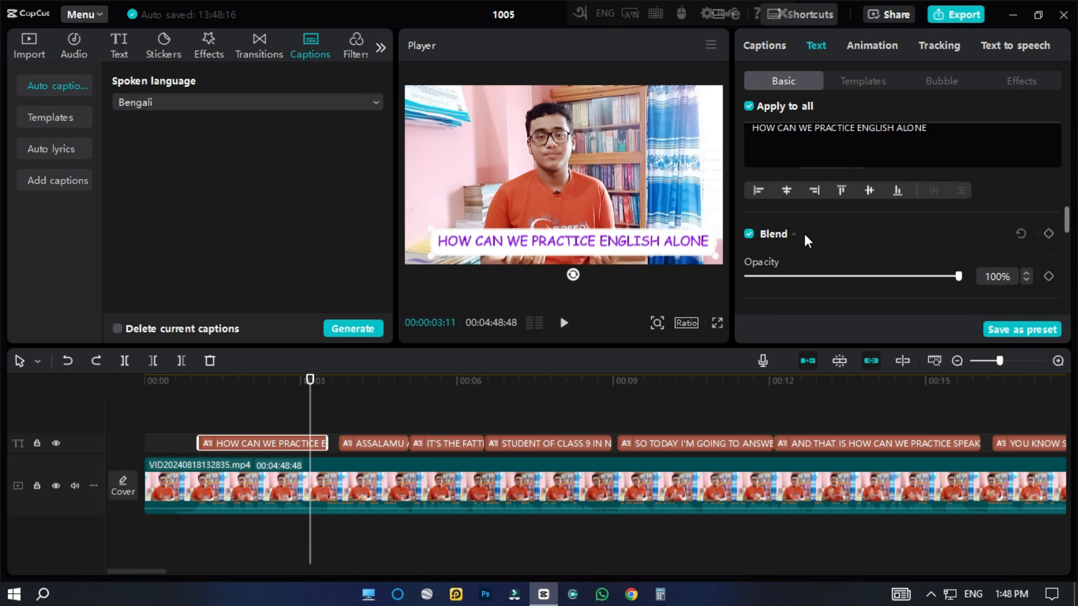
mouse_move(800, 275)
mouse_down()
mouse_move(773, 275)
mouse_move(1014, 285)
mouse_up()
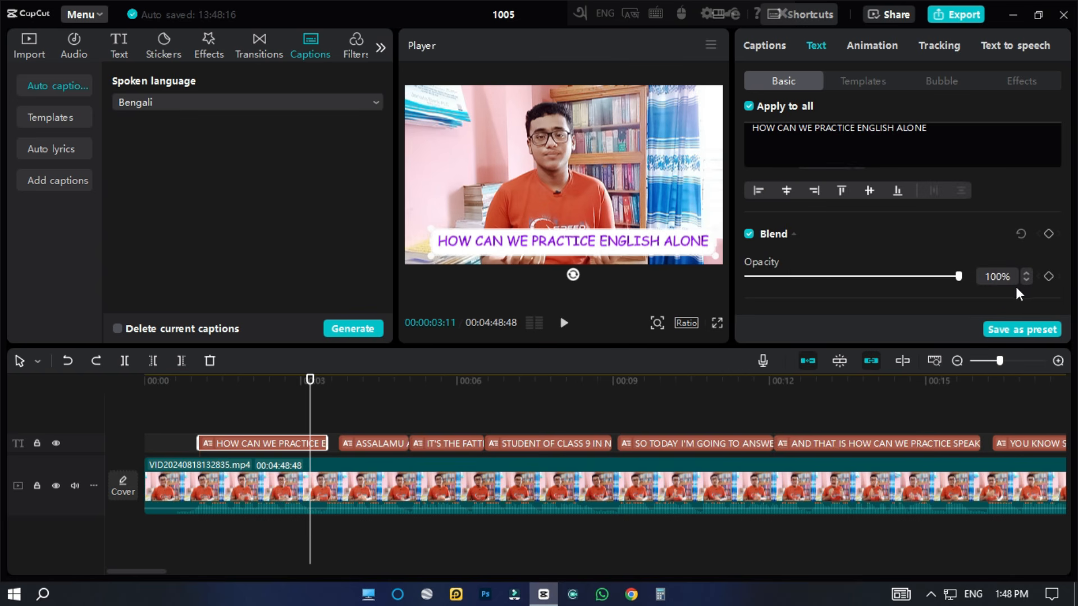
Reduce the height of the captions' background, set its width to 0%, and turn on Glow.
scroll(813, 243, down, 3)
scroll(795, 246, down, 3)
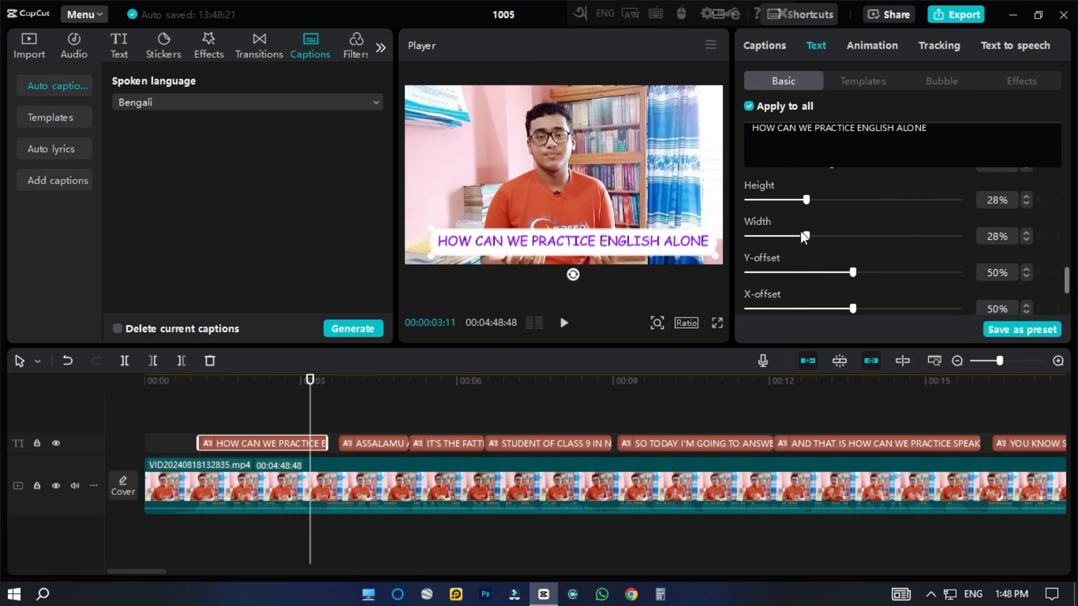
drag(784, 199, 884, 237)
scroll(831, 240, down, 4)
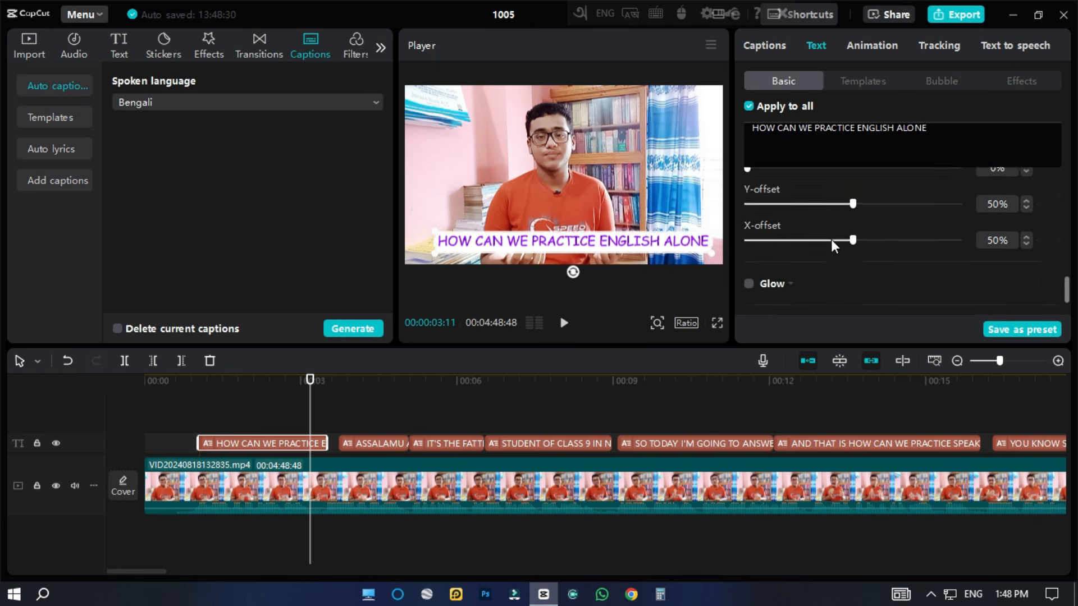
click(749, 239)
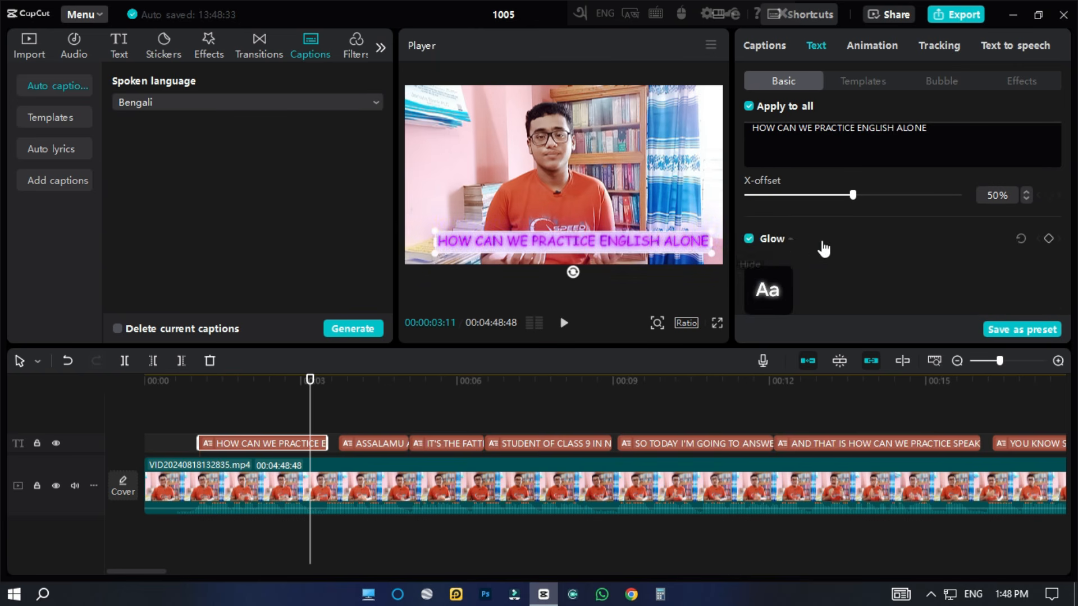
Try the white QUICK text template with a black outline on all captions and play the opening captions twice.
scroll(803, 253, up, 6)
click(876, 80)
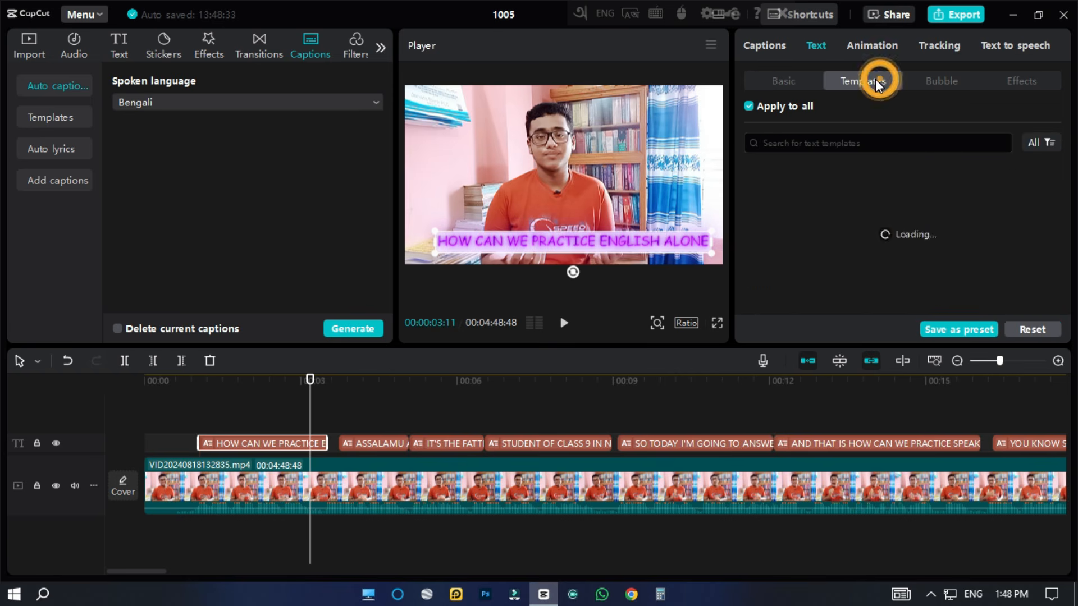
click(769, 247)
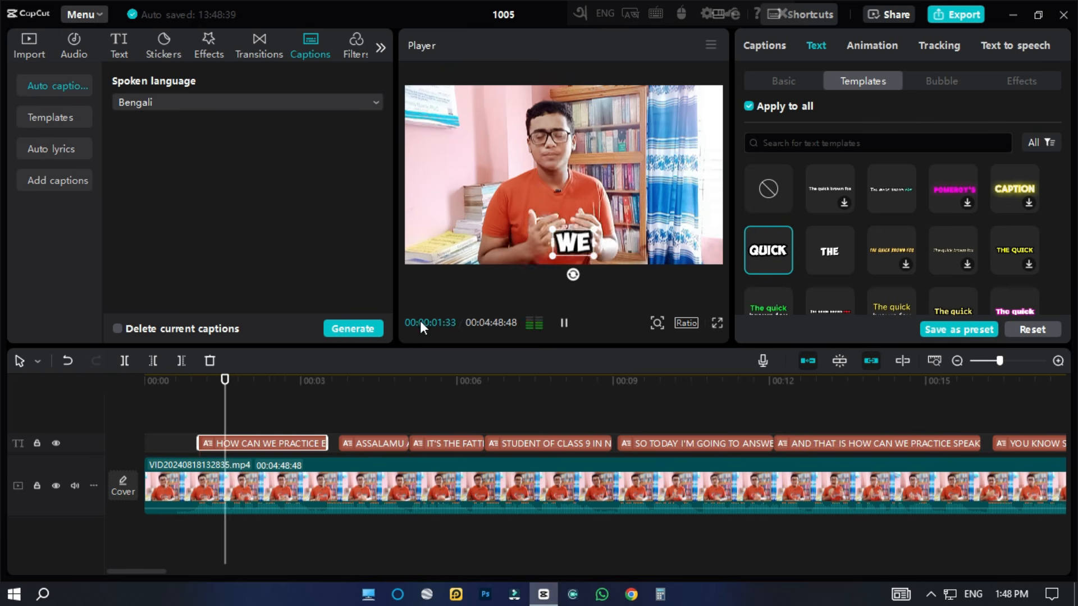
key(space)
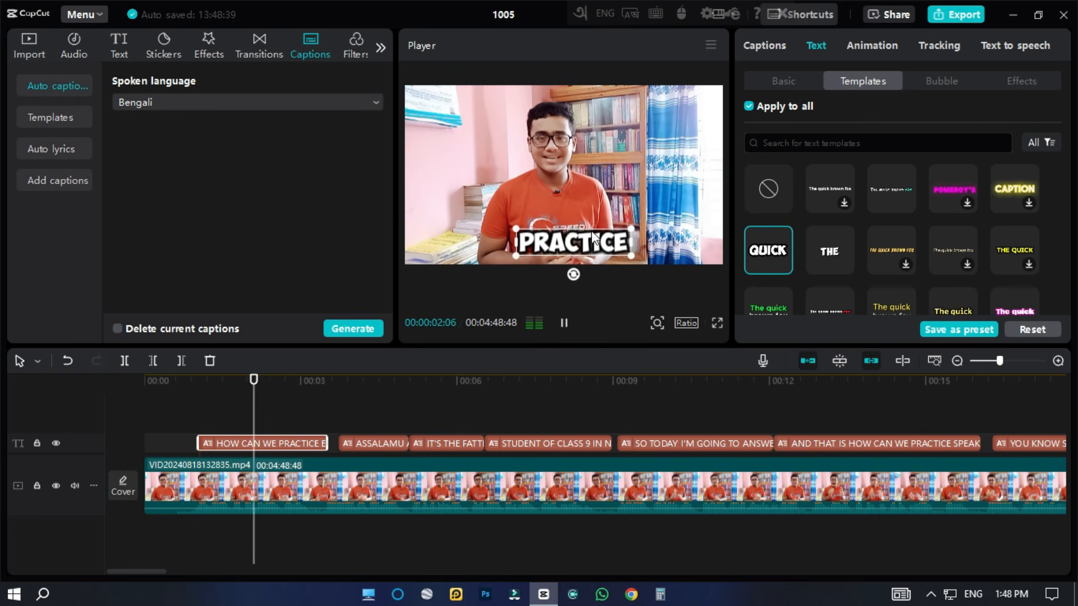
key(space)
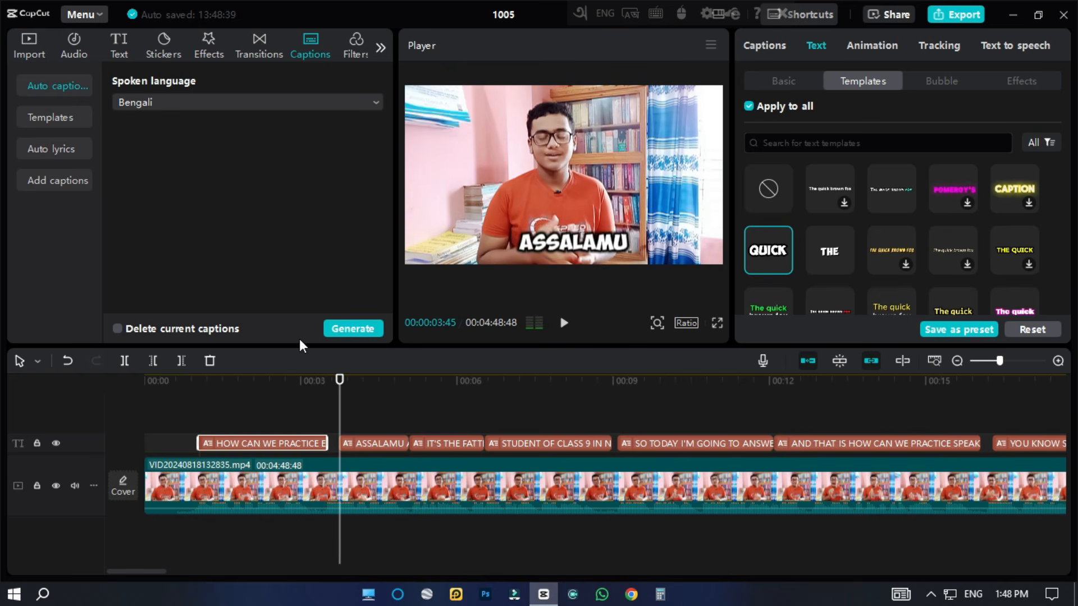
drag(339, 378, 161, 400)
key(space)
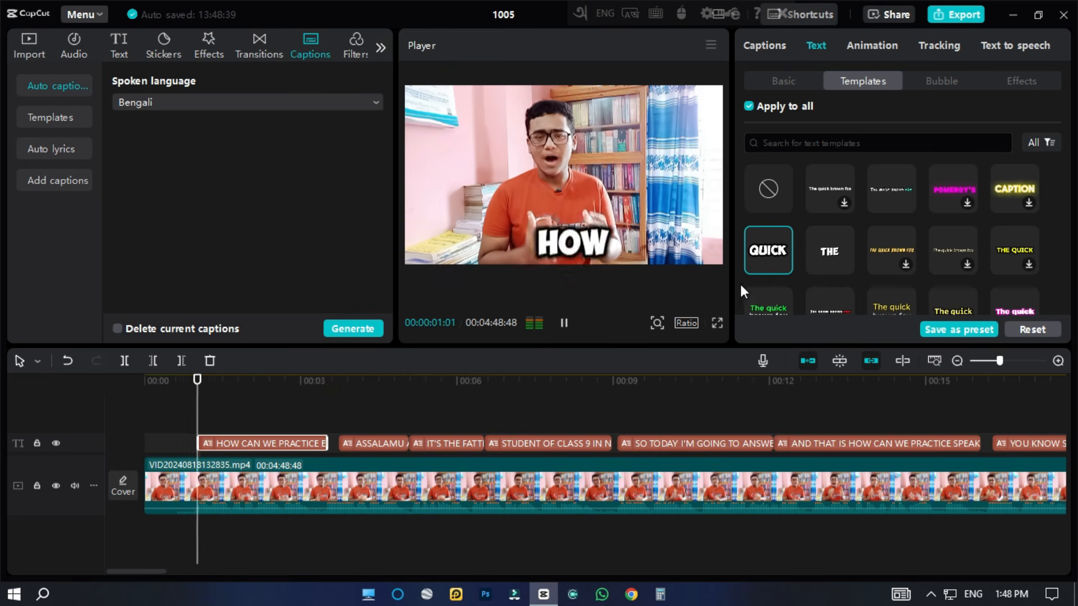
key(space)
Try the bold white THE template with playback and the yellow "The quick brown fox" template on all captions.
click(834, 261)
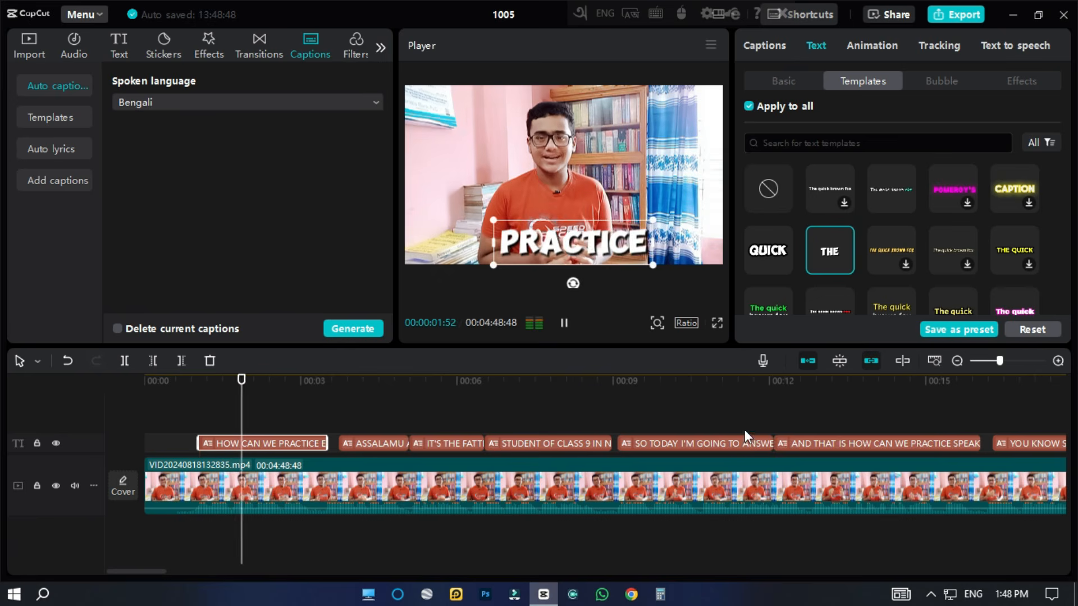
key(space)
scroll(894, 266, down, 2)
click(888, 234)
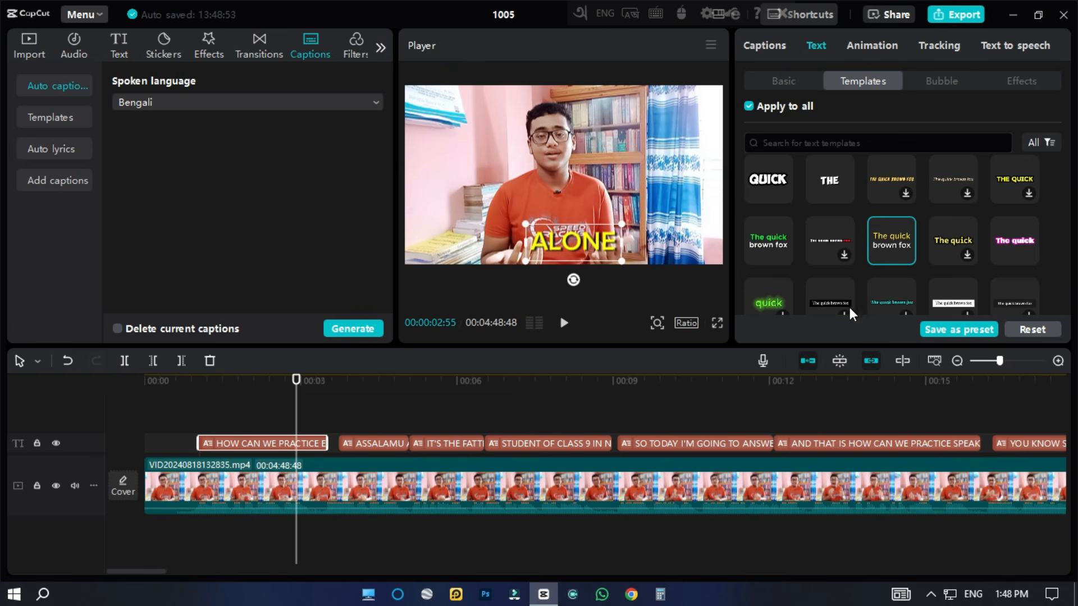
Apply the glowing green "quick" template to all captions and preview several of them along the timeline.
scroll(875, 292, down, 2)
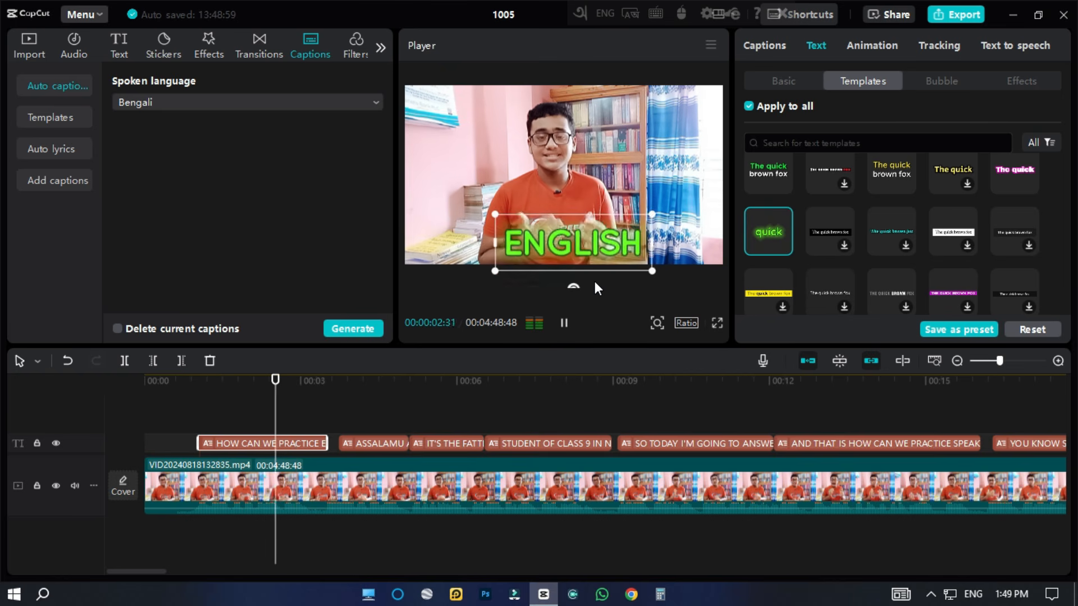
scroll(825, 231, down, 3)
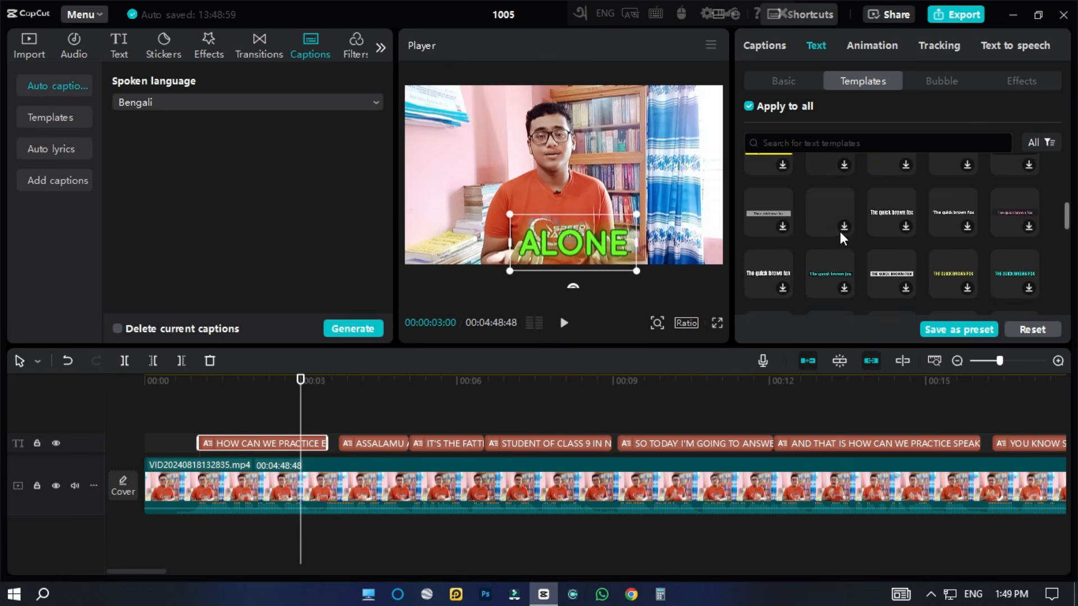
drag(302, 386, 608, 382)
Turn off Apply to all and give only the "STUDENT OF CLASS 9" caption the bold white THE template.
click(540, 437)
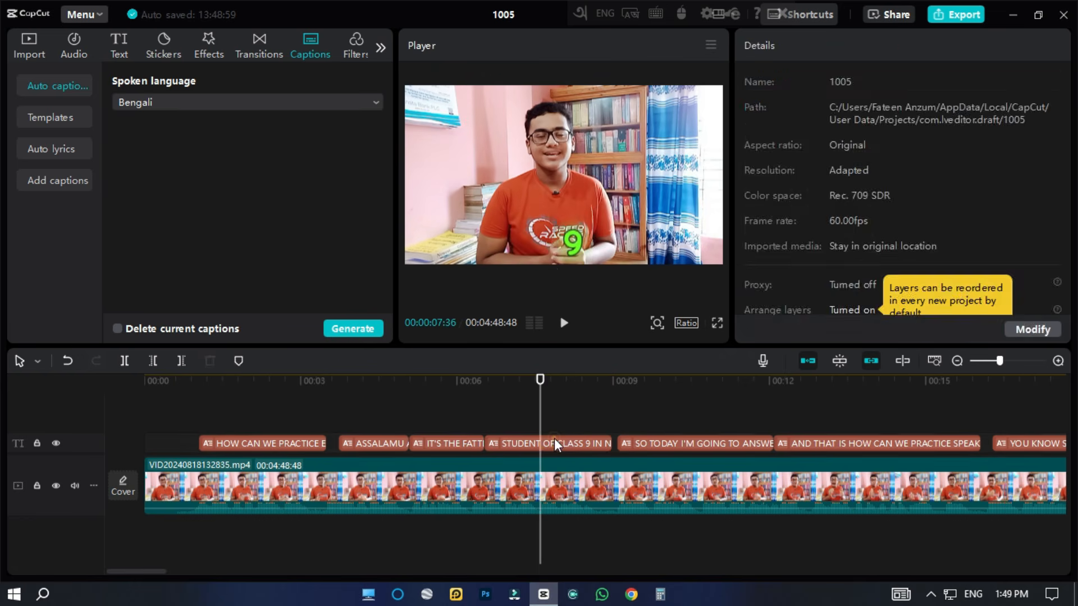
scroll(802, 260, up, 2)
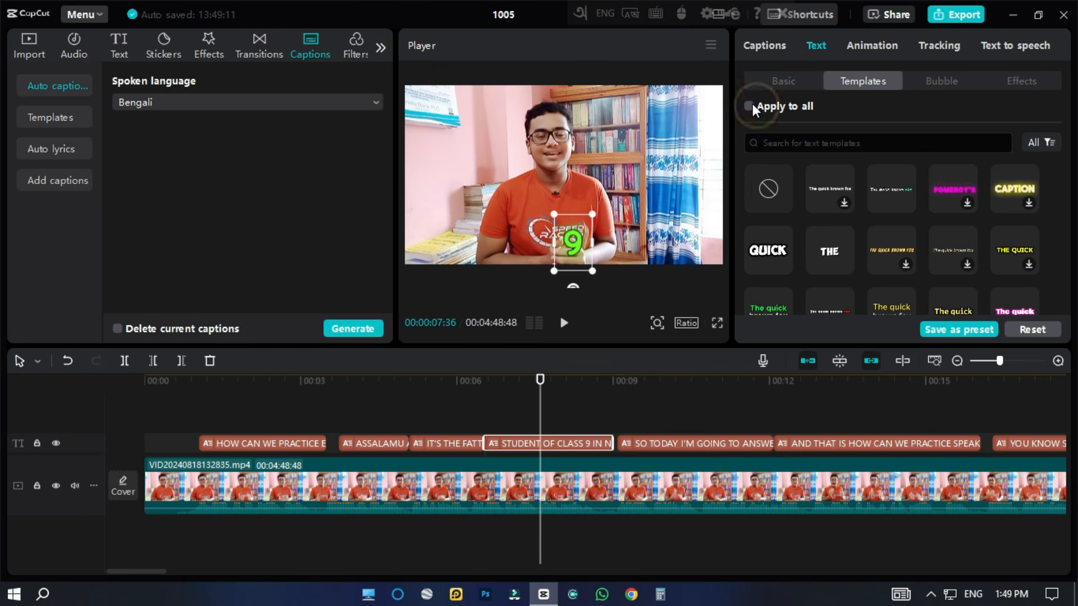
drag(541, 380, 291, 422)
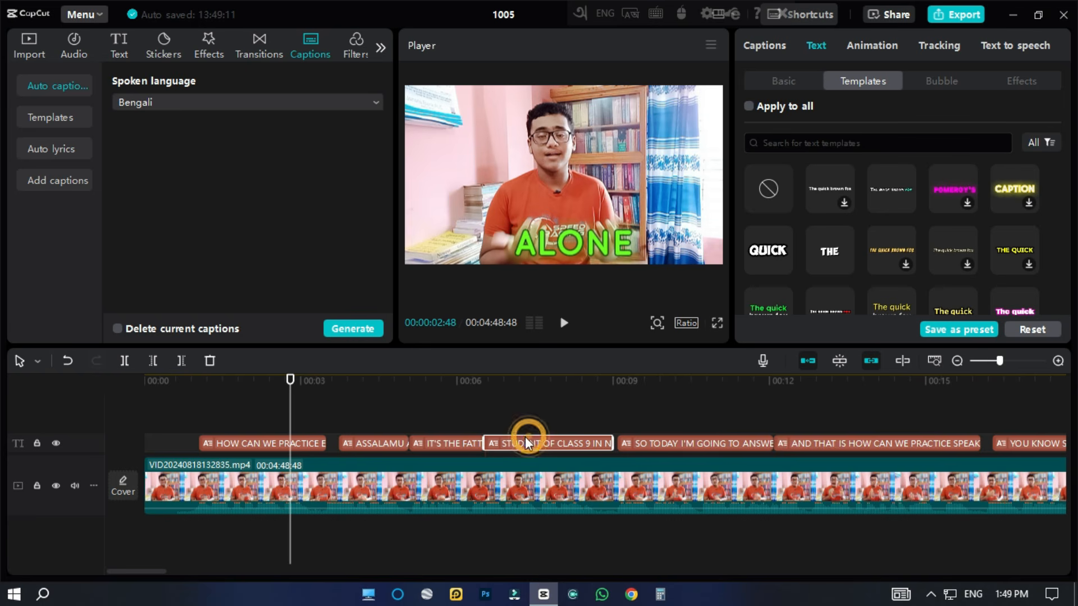
drag(290, 380, 517, 380)
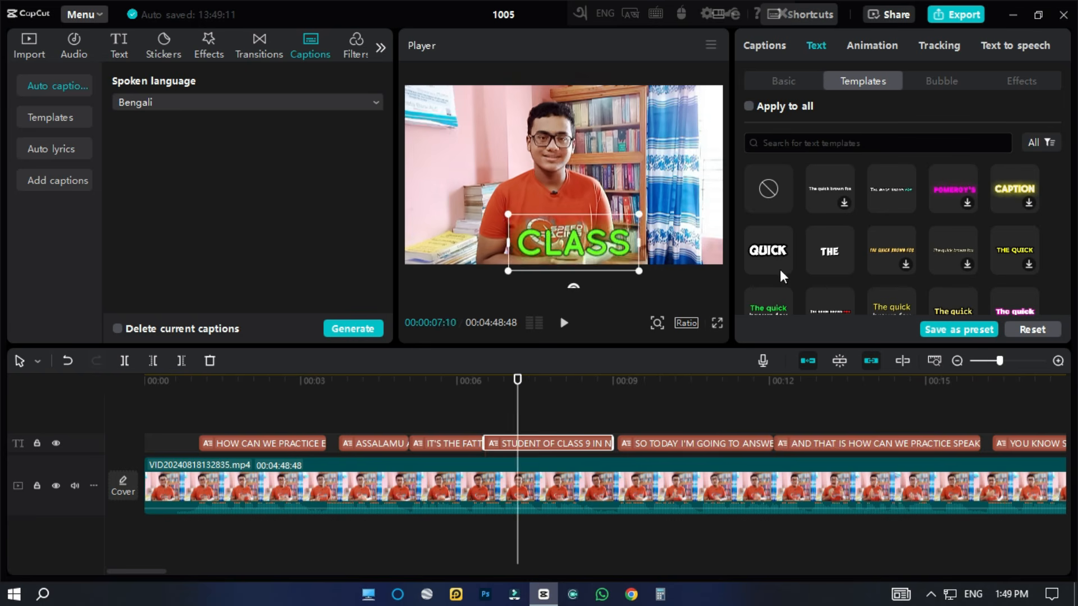
click(833, 250)
Compare the individually restyled caption with the surrounding captions along the timeline and browse further text templates.
key(space)
drag(549, 386, 496, 440)
drag(495, 382, 561, 385)
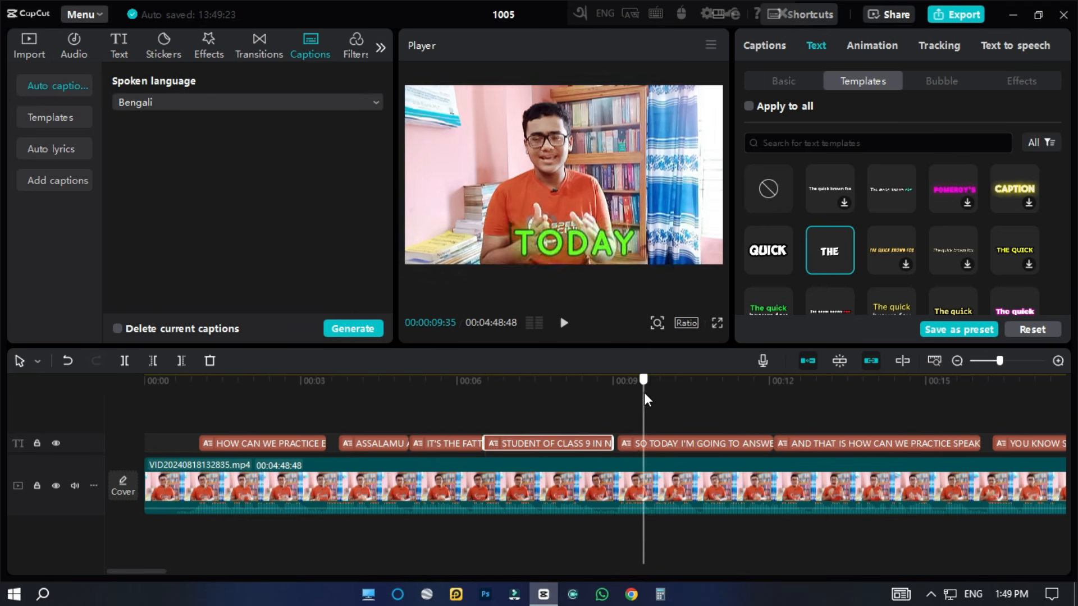
scroll(786, 219, down, 3)
scroll(816, 205, down, 5)
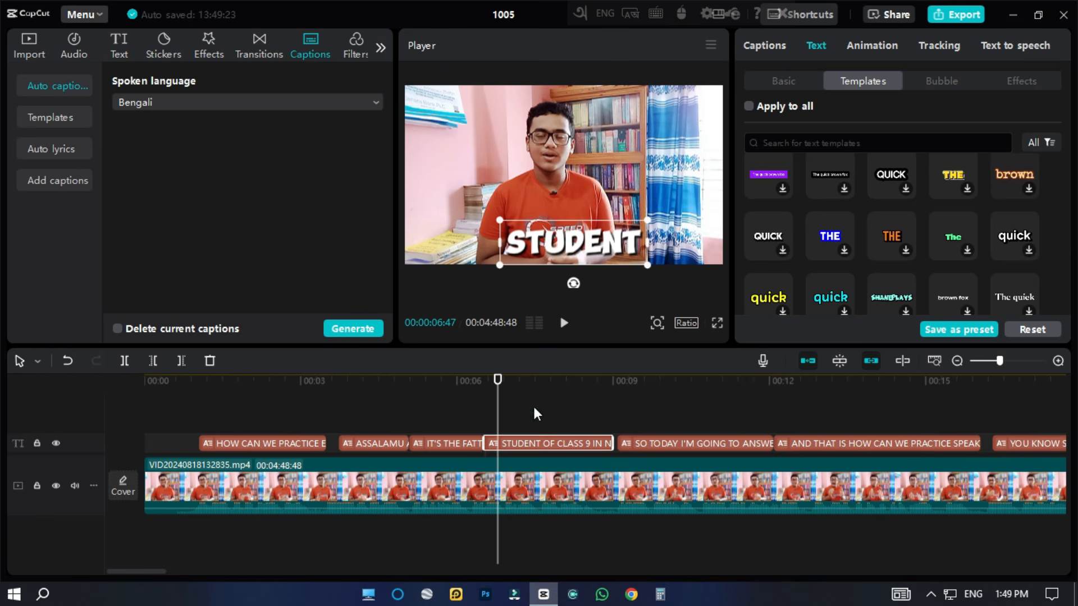
click(282, 431)
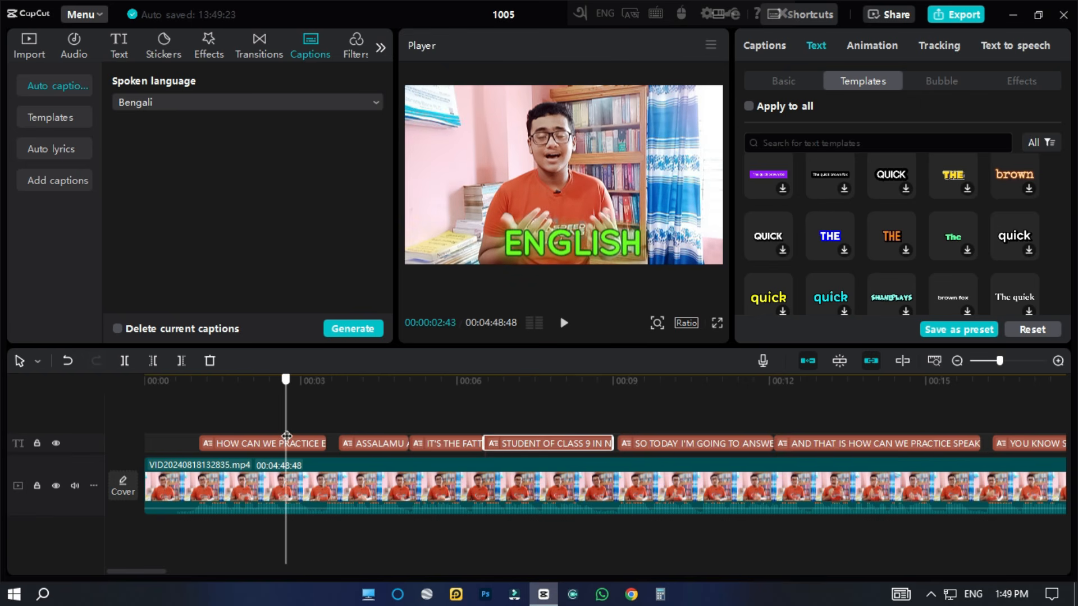
click(272, 430)
click(224, 431)
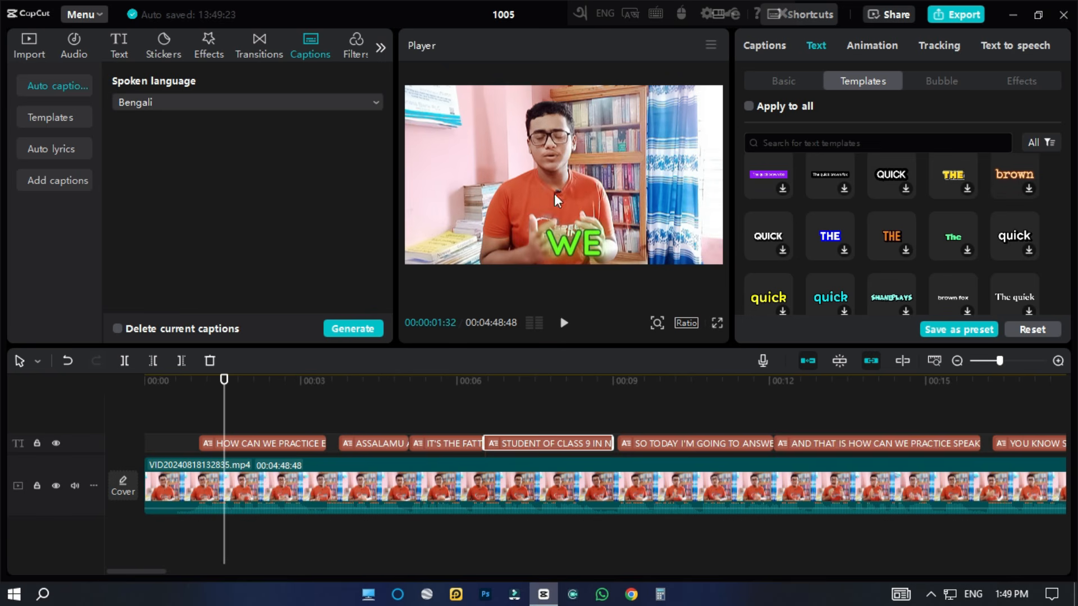
Examine the video and audio export settings and close them without exporting.
click(944, 16)
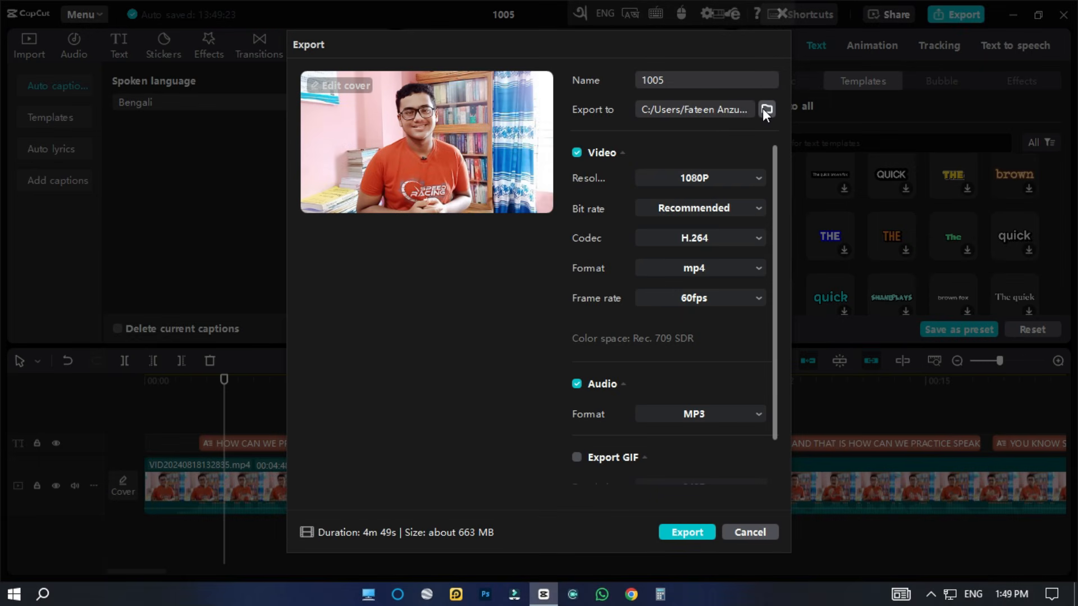
scroll(692, 411, down, 2)
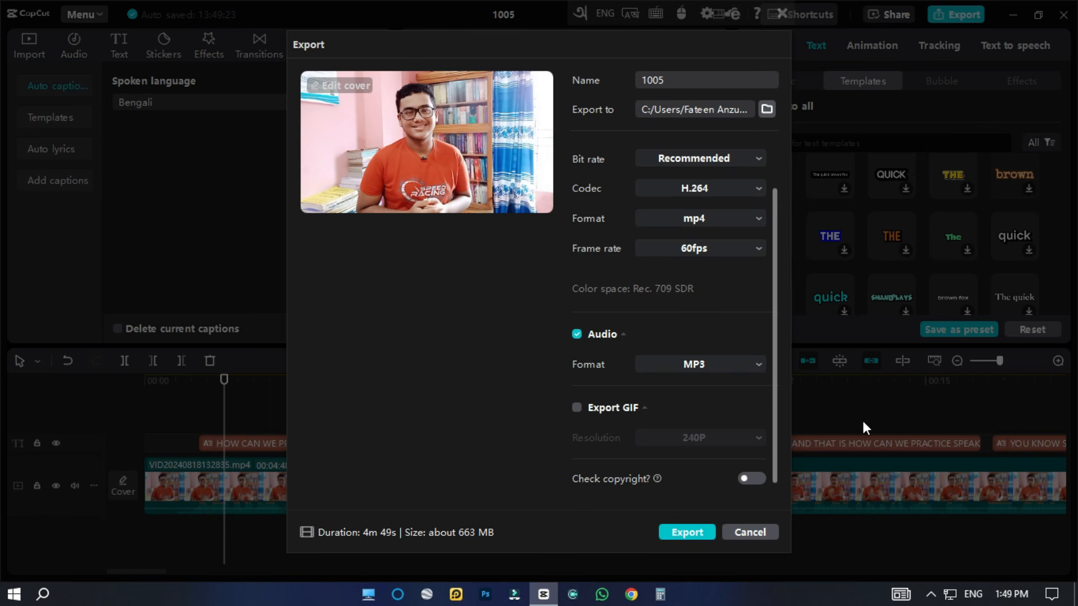
click(760, 531)
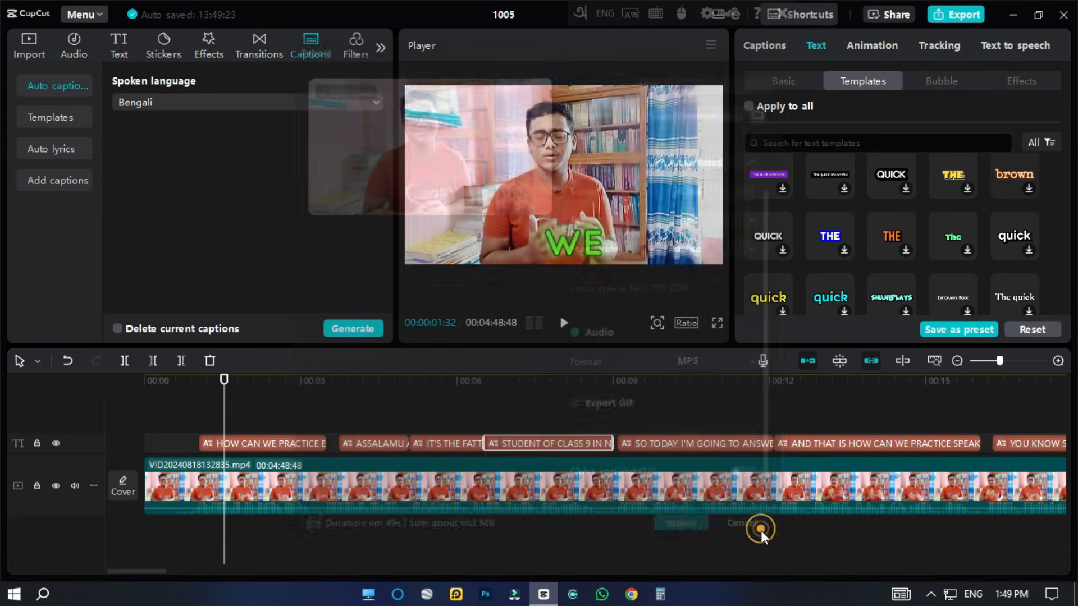
drag(223, 385, 203, 384)
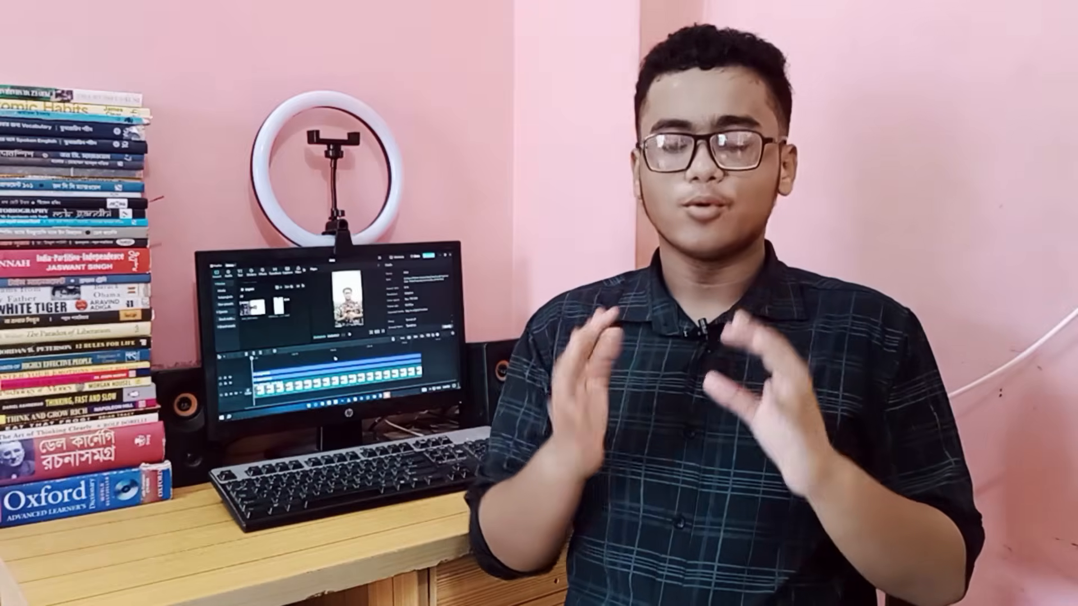